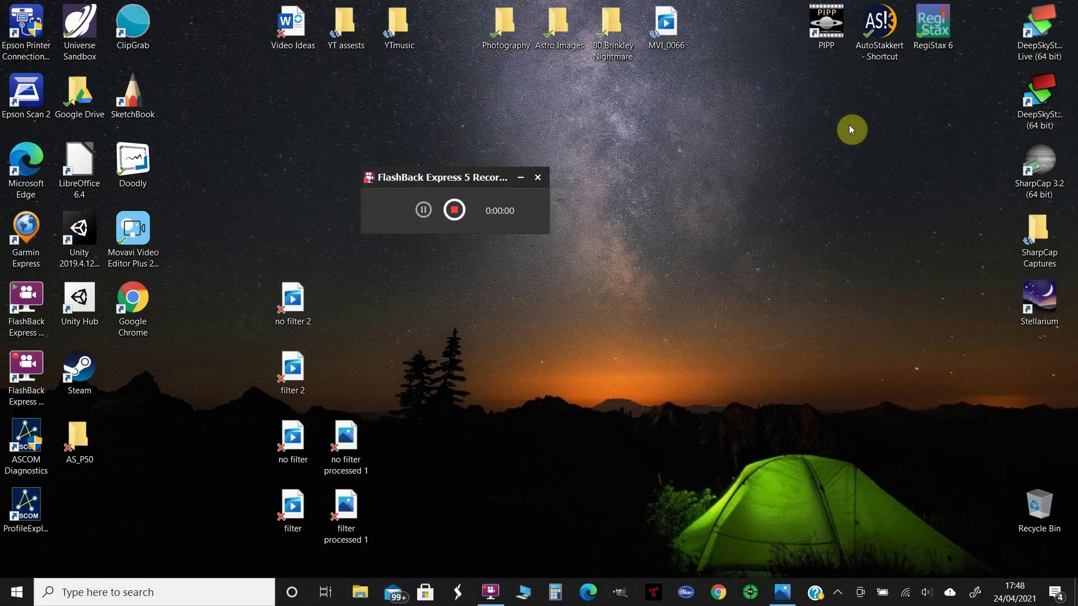
- Launch AutoStakkert and open the "no filter 2" video from the desktop
double_click(875, 35)
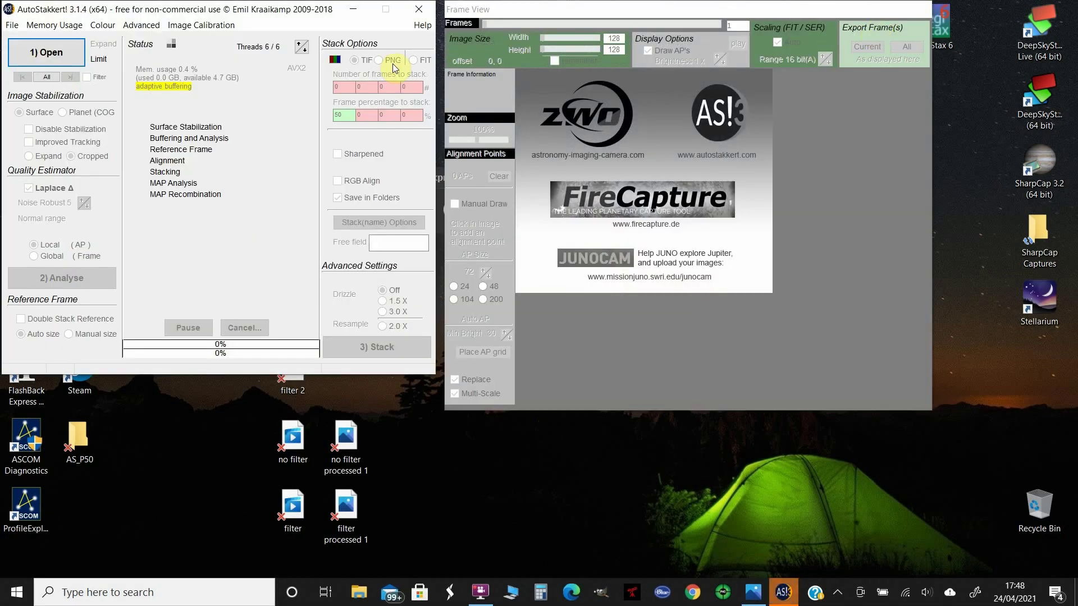
left_click(47, 52)
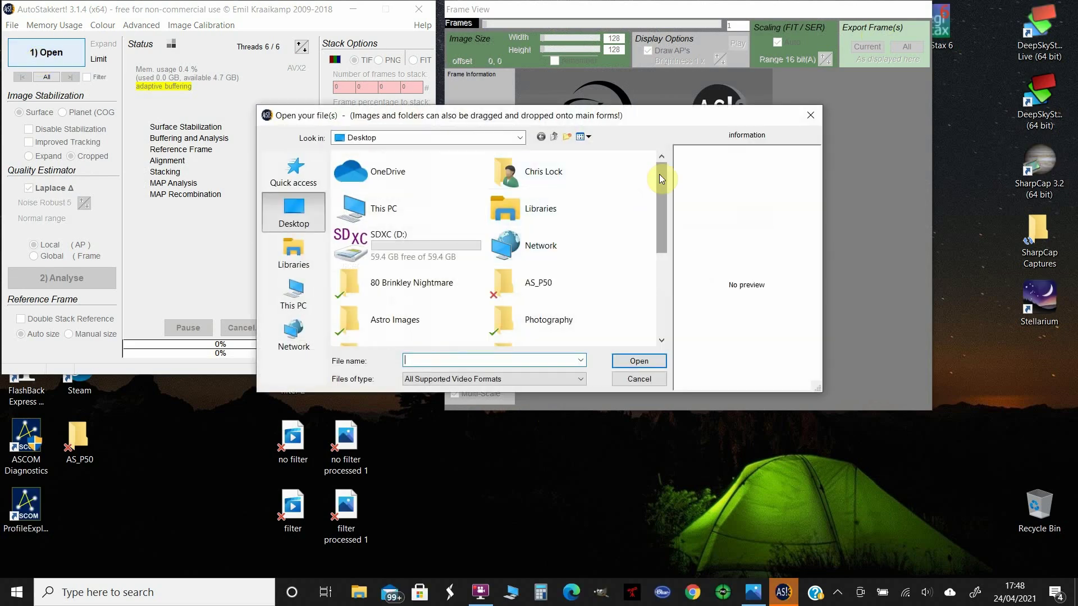
left_click_drag(661, 179, 659, 306)
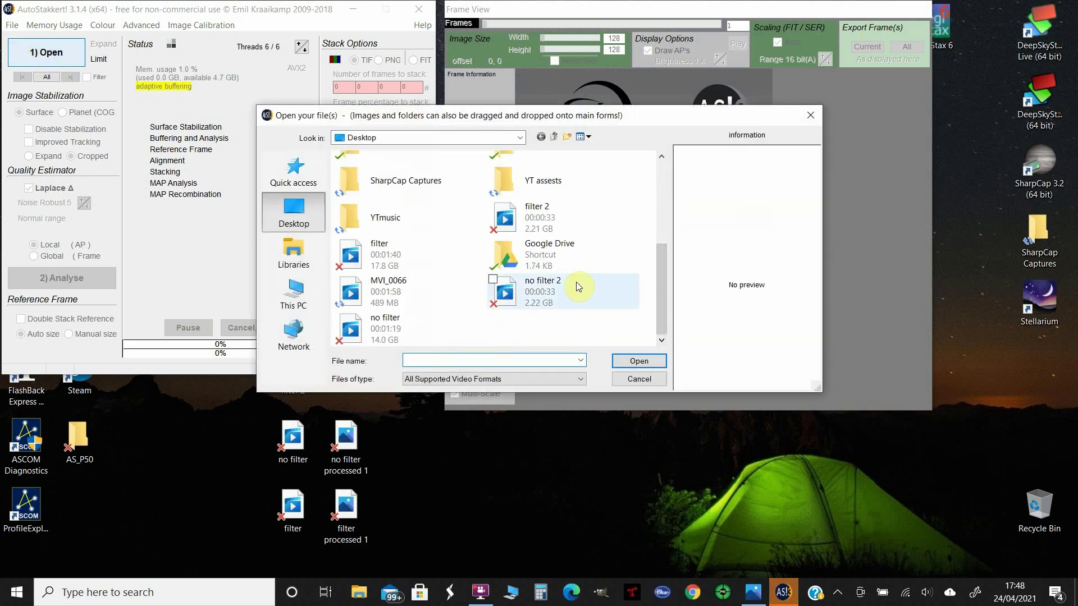
double_click(505, 287)
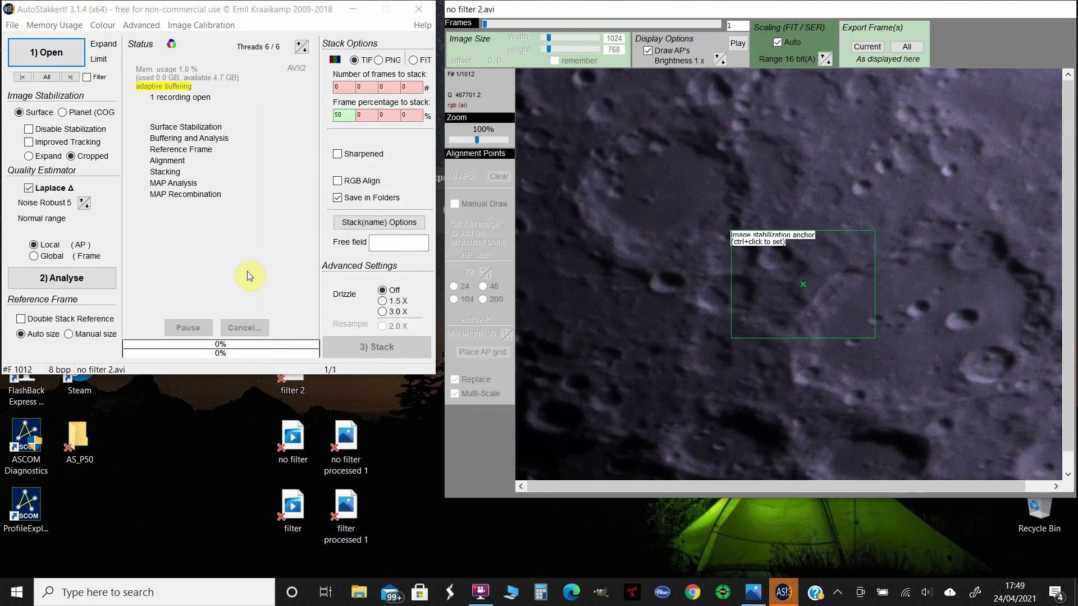
- Analyse the recording with the Global quality estimator, Double Stack Reference enabled and FIT as the output format
left_click(34, 257)
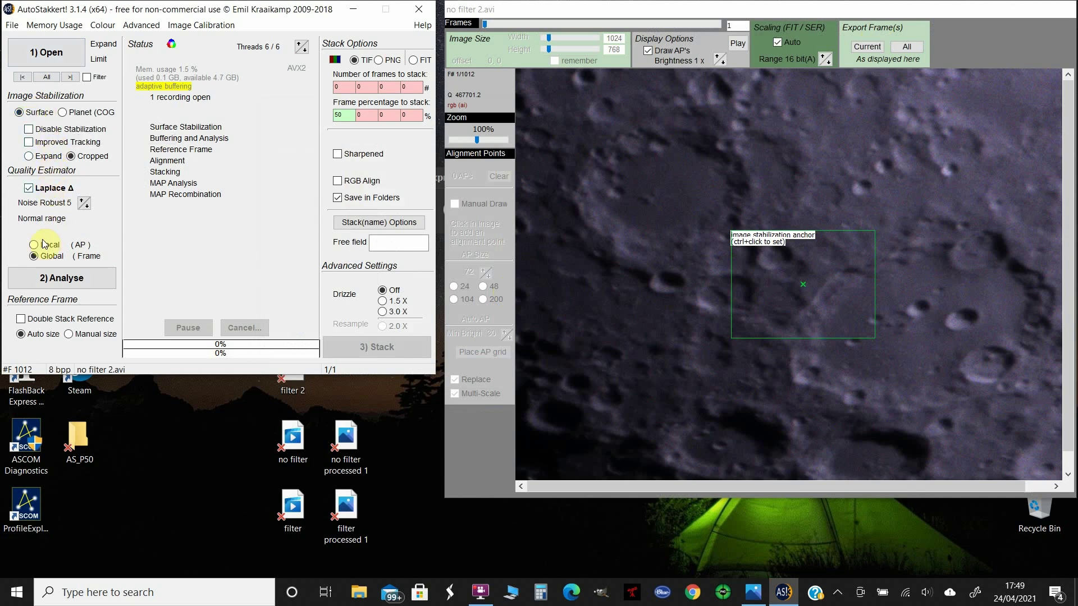
left_click(22, 319)
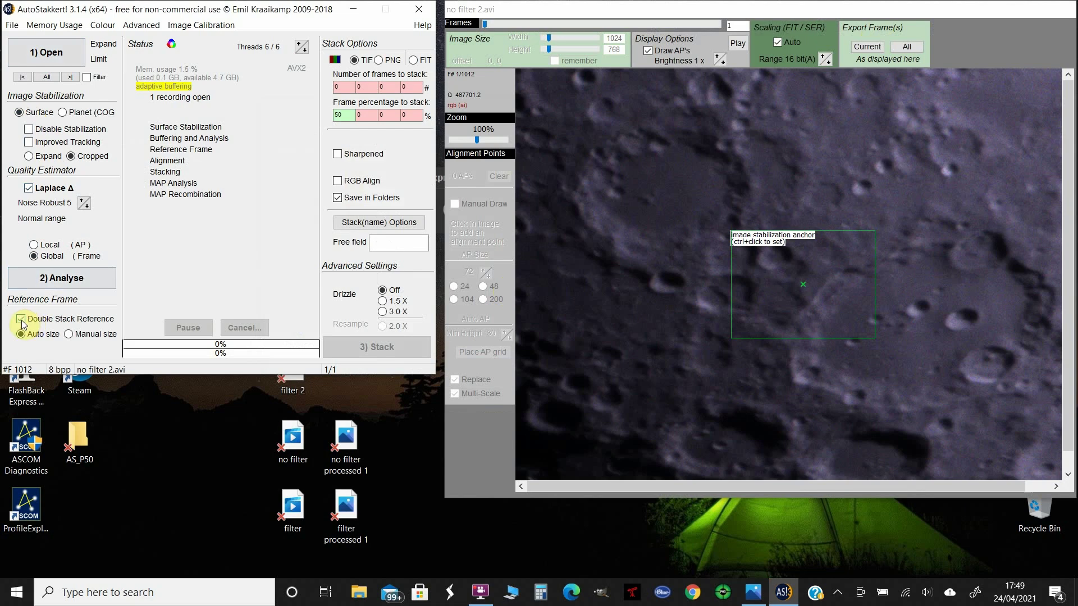
left_click(415, 60)
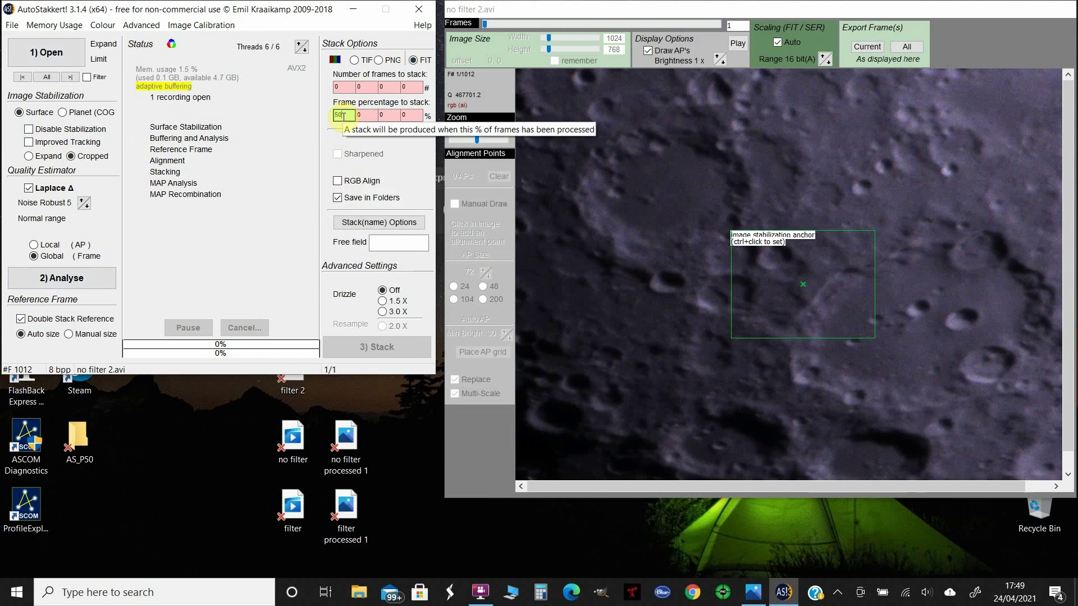
left_click(67, 279)
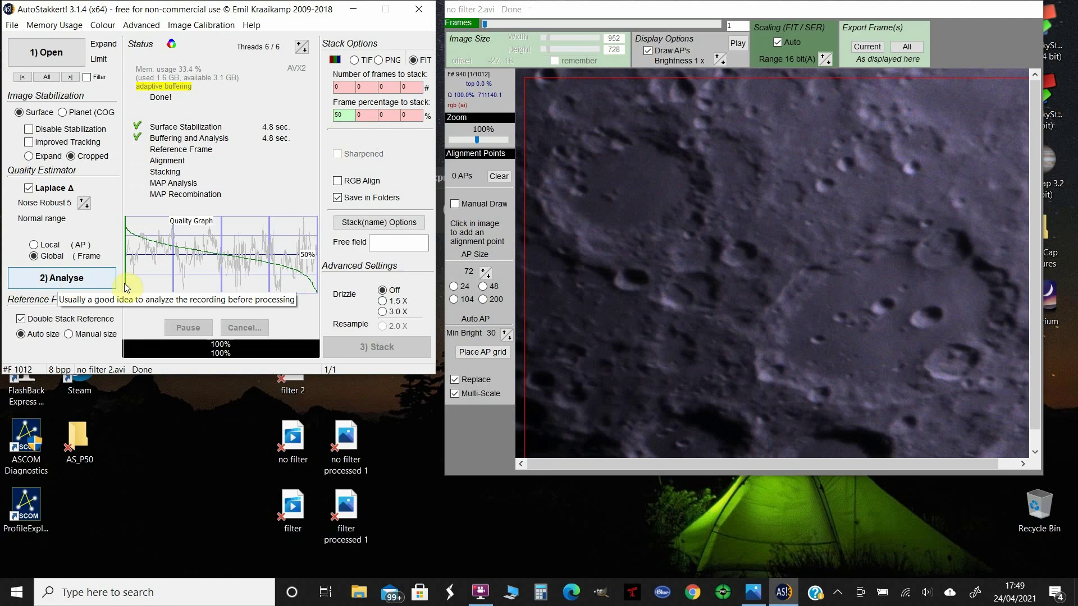
- Place the automatic alignment point grid over the lunar image and stack the recording
left_click(473, 358)
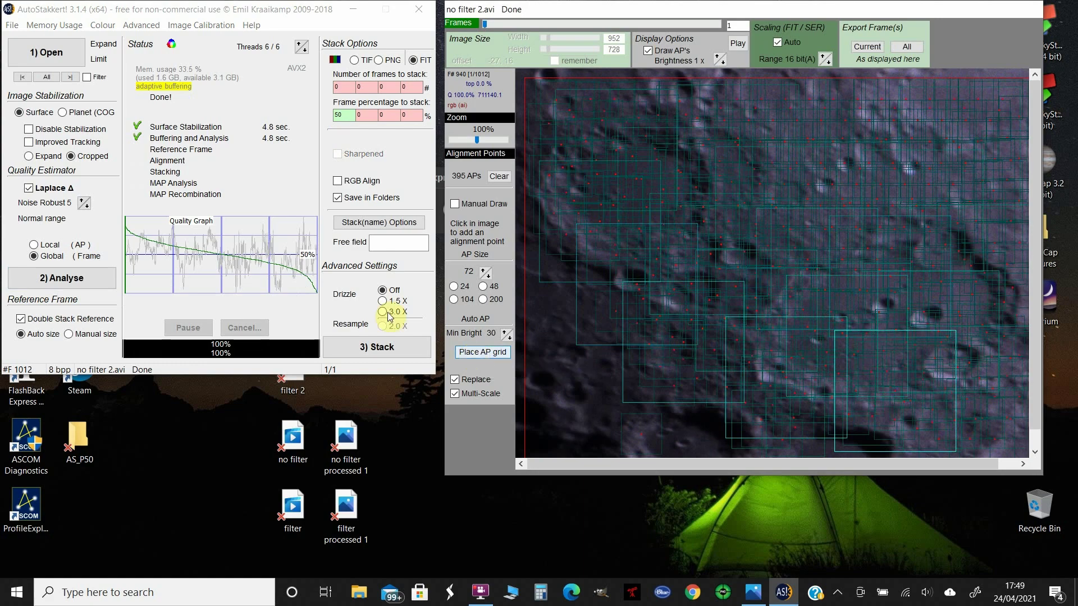
left_click(376, 348)
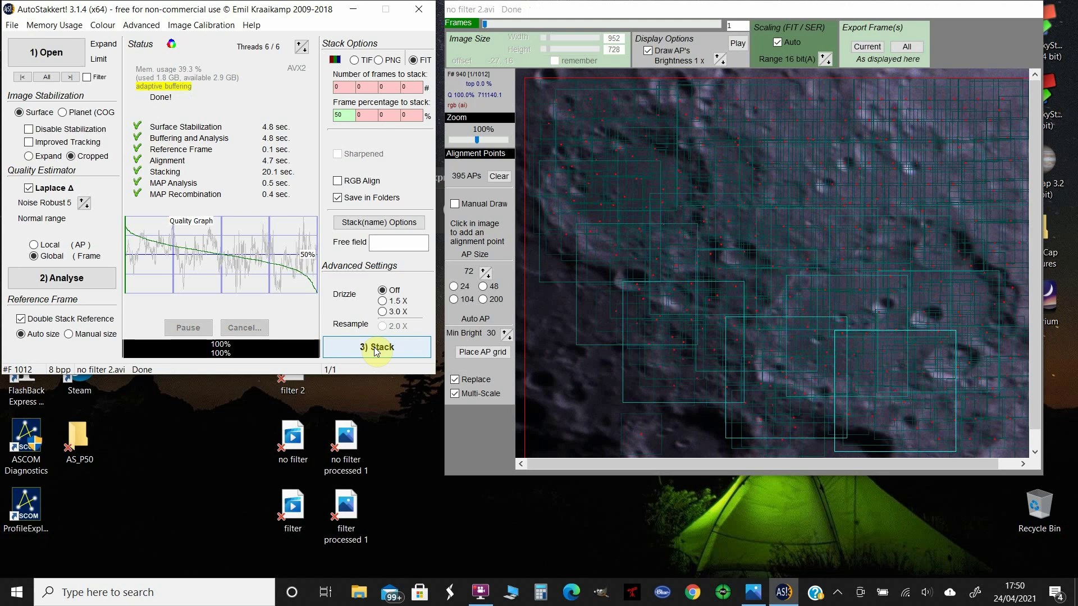
- Check the AS_P50 output folder on the desktop for the stacked file, close it and minimize AutoStakkert
double_click(80, 443)
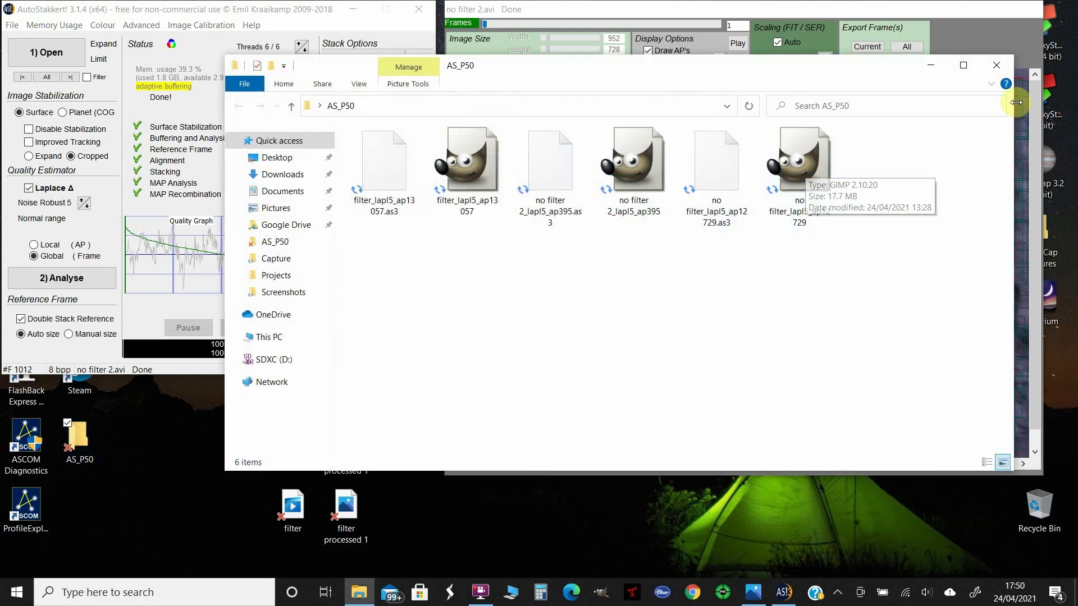
left_click(1001, 67)
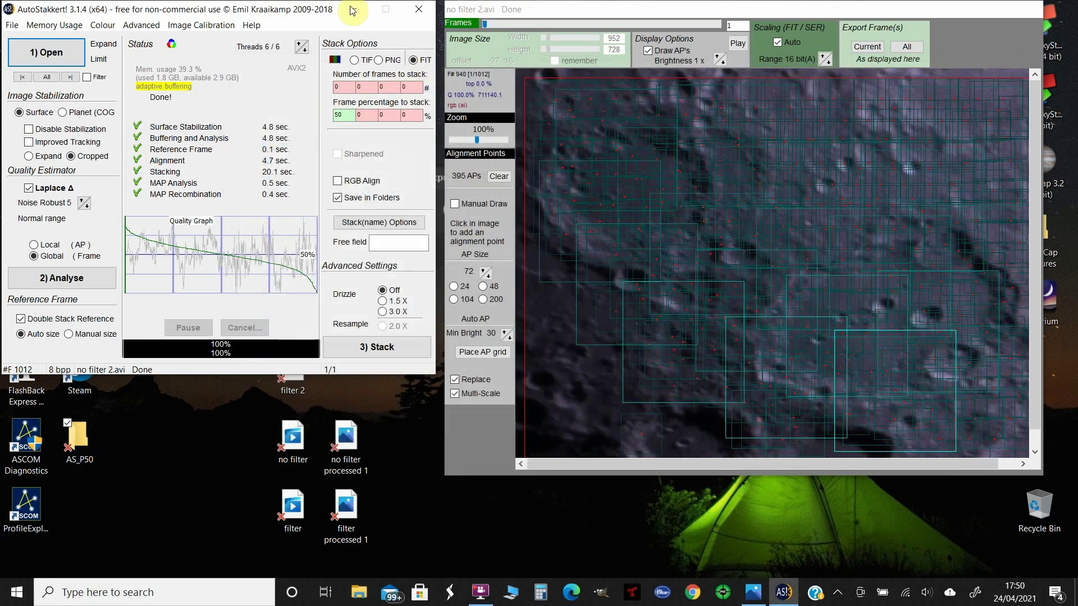
left_click(354, 9)
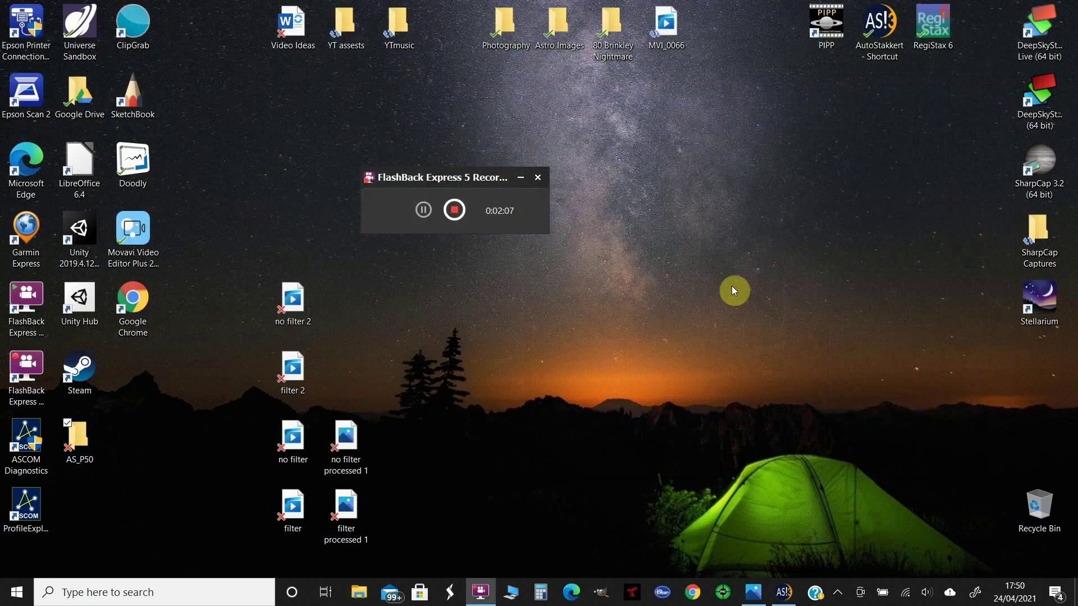
- Launch RegiStax 6 and load "no filter 2_lapl5_ap395" from the AS_P50 folder with its intensity levels stretched
double_click(936, 28)
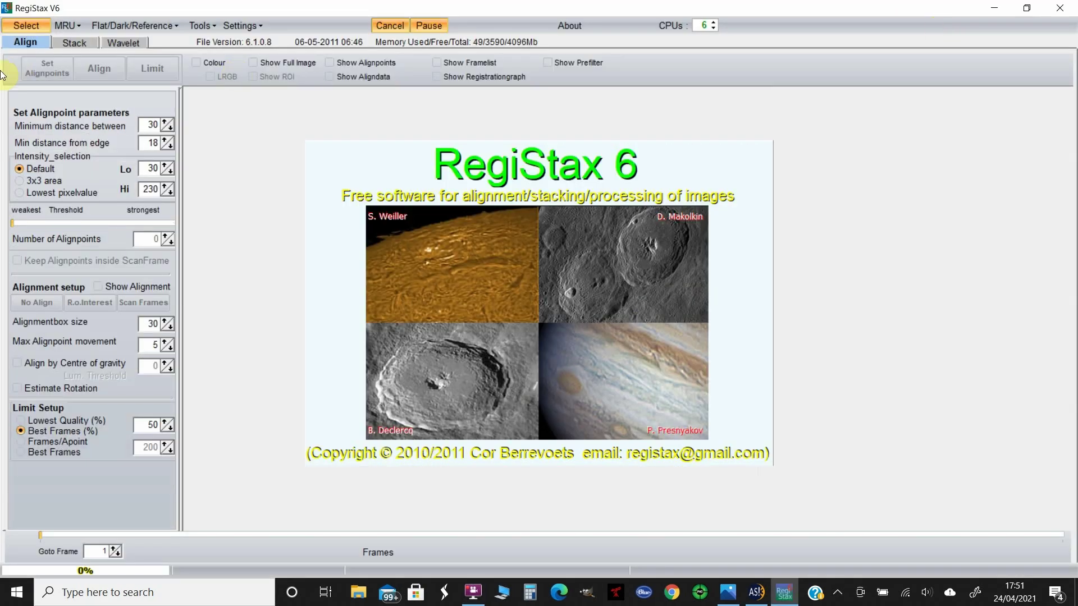
left_click(23, 28)
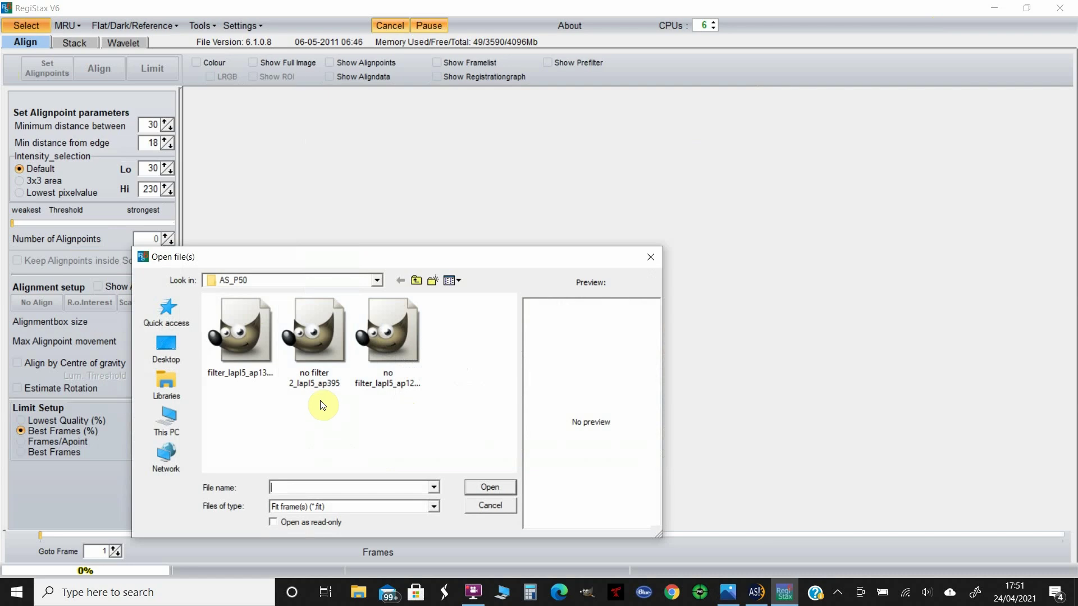
double_click(324, 338)
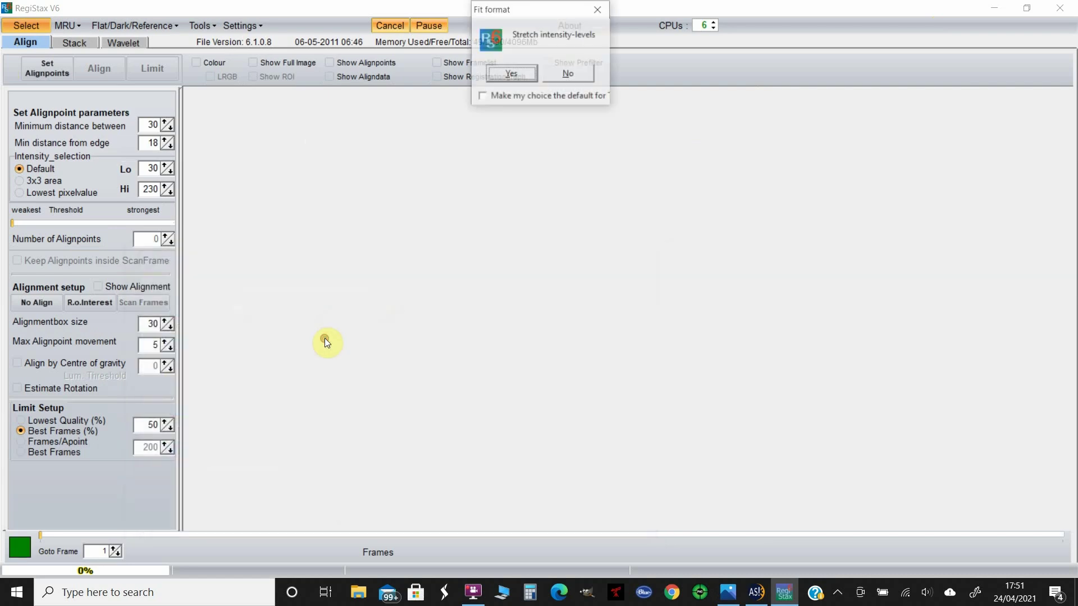
left_click(505, 75)
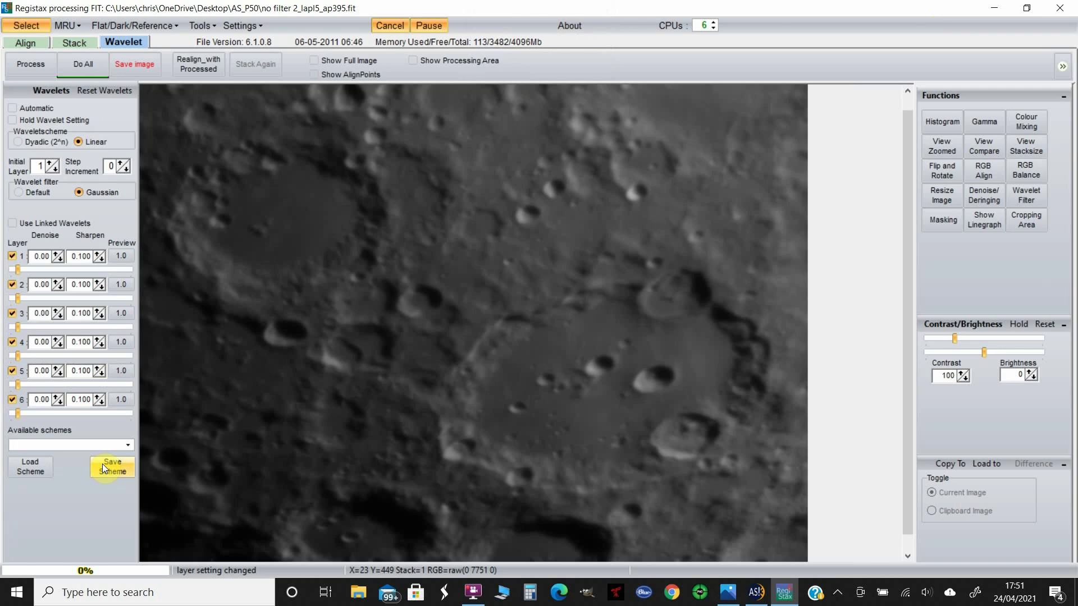
- Load the wavelet scheme "462 IR pass filter test.rwv" and apply it to the whole image
left_click(28, 461)
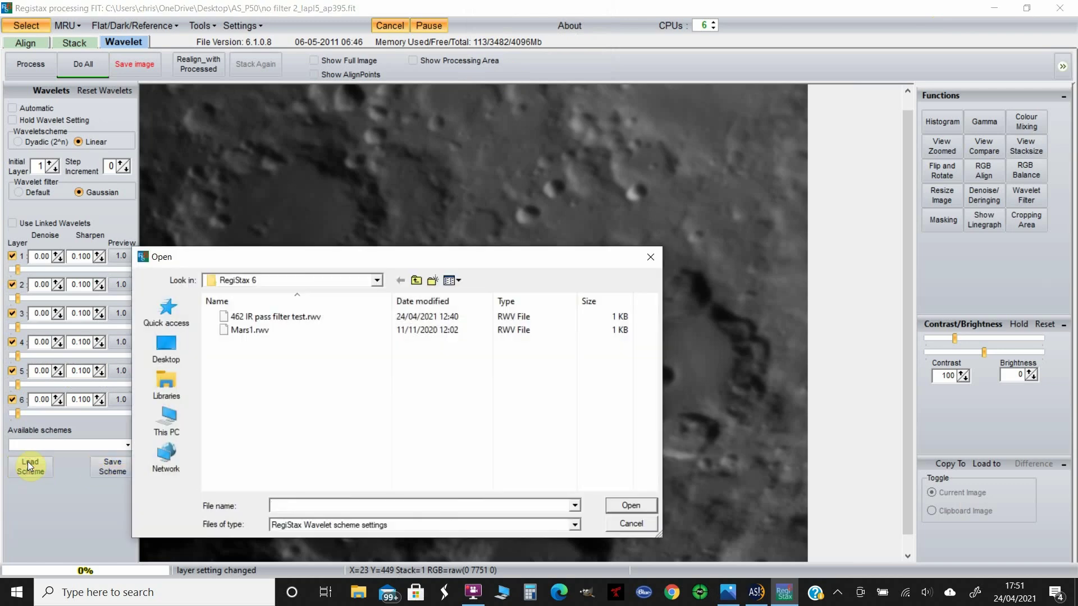
double_click(243, 317)
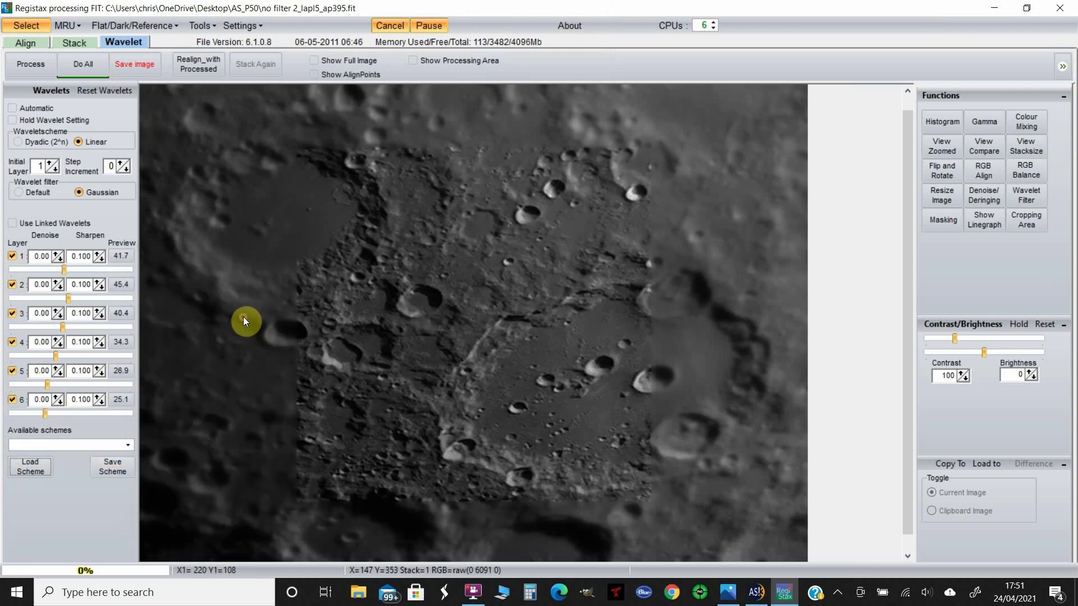
left_click(81, 69)
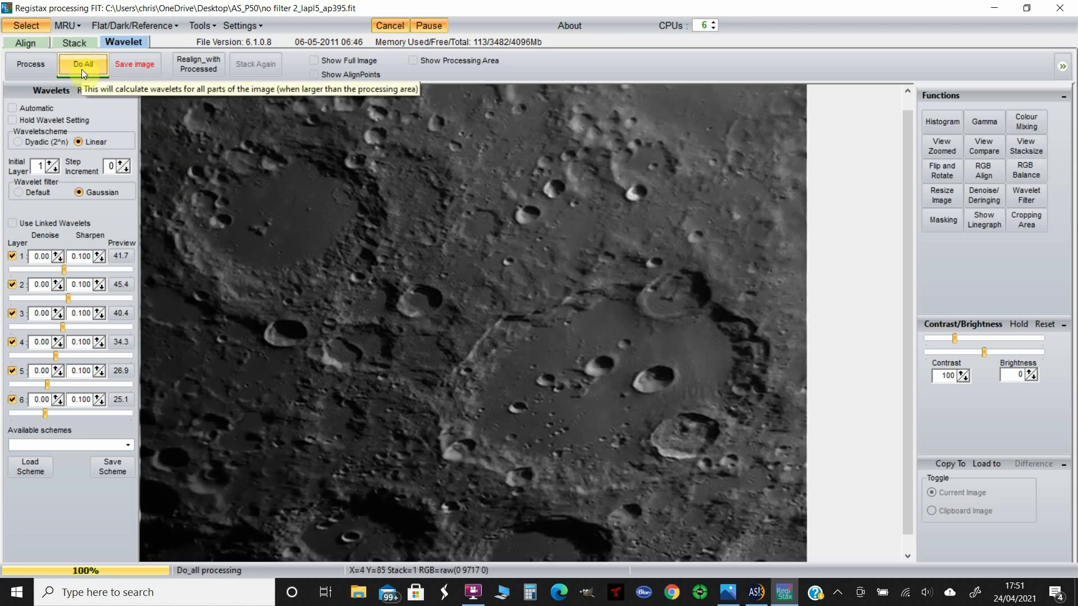
- Raise the image contrast to 128 and apply the adjustment to the whole image
left_click(954, 338)
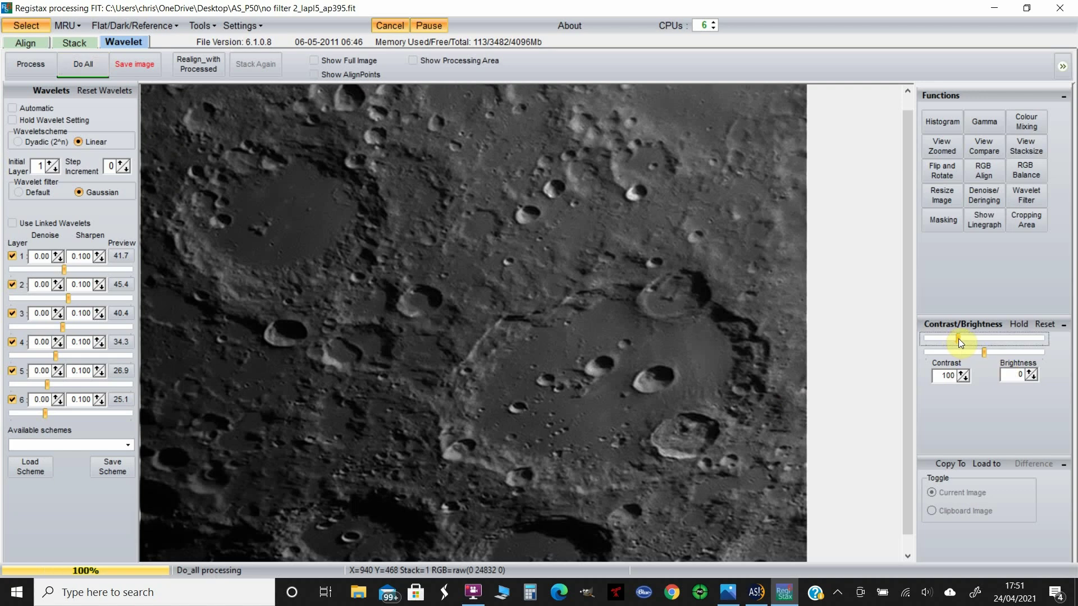
left_click_drag(961, 339, 961, 338)
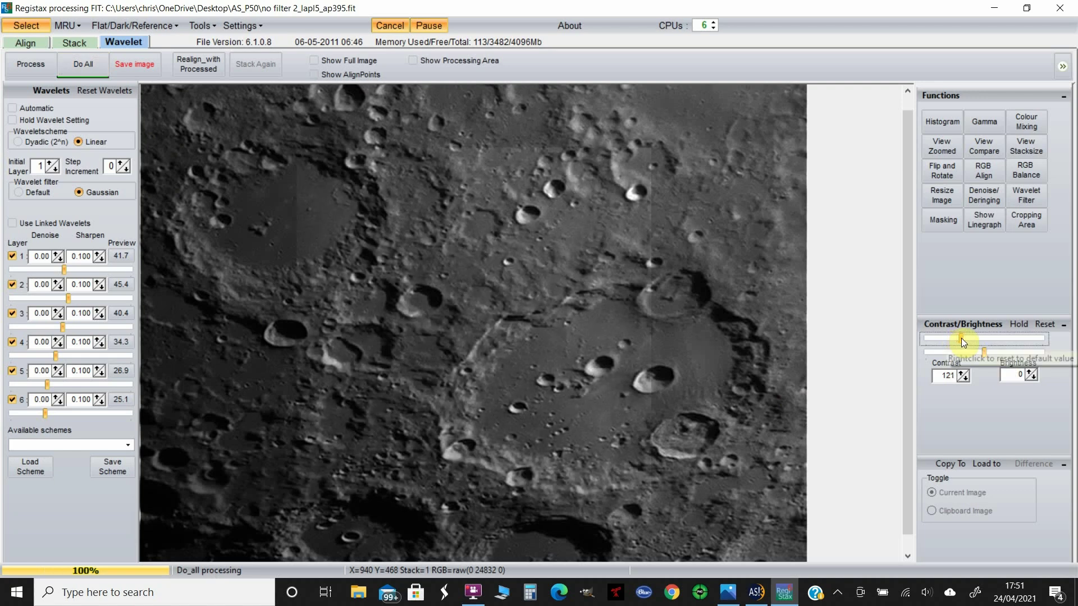
left_click(90, 66)
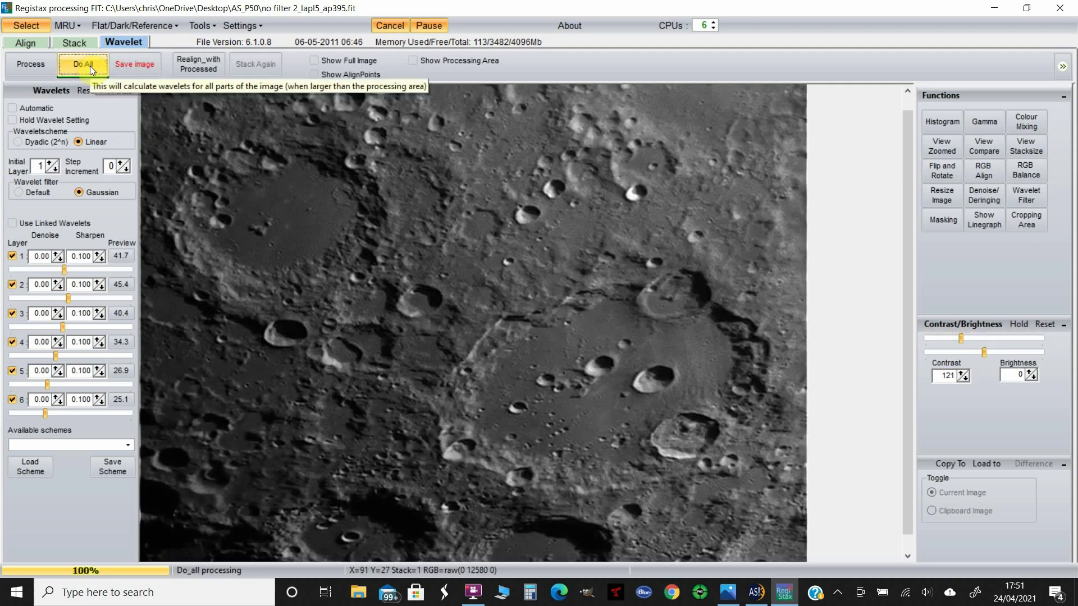
left_click(962, 336)
left_click_drag(962, 336, 965, 335)
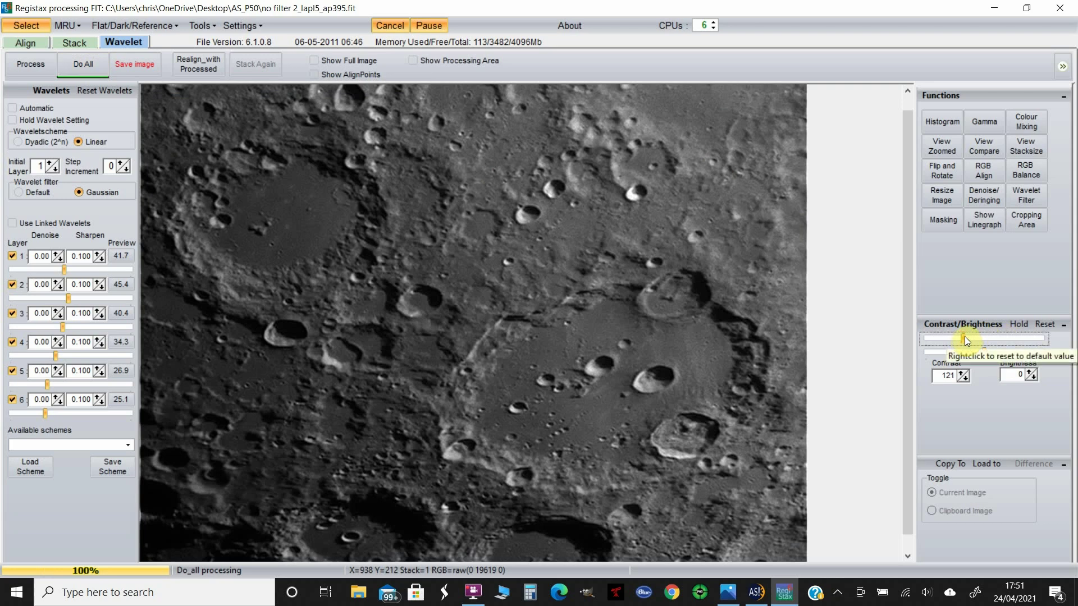
left_click(79, 62)
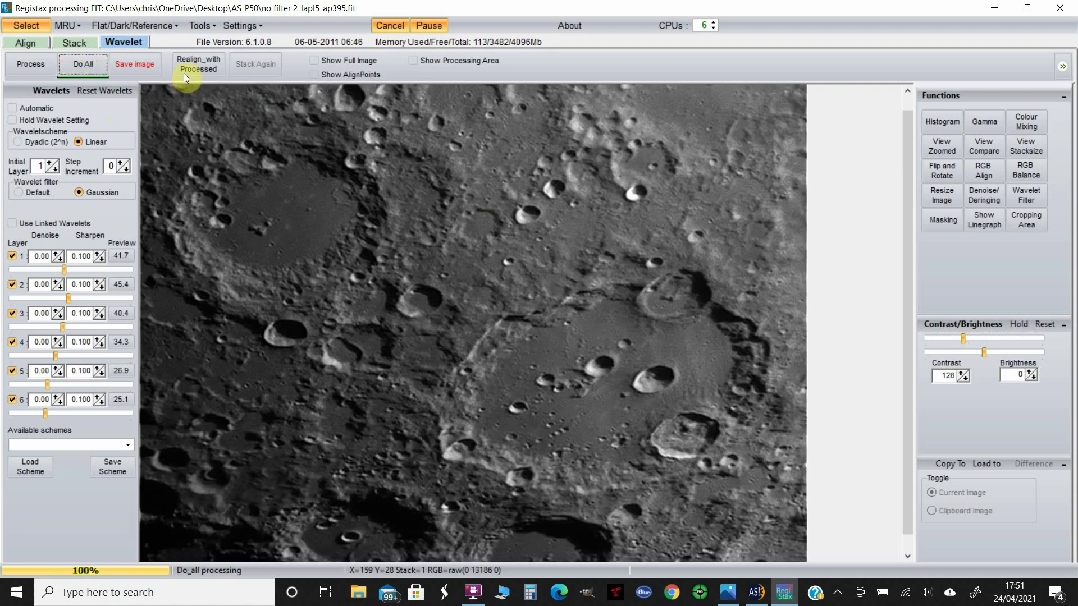
- Save the processed image in the AS_P50 folder as a 16-bit RGB PNG named "no filter final 2"
left_click(120, 65)
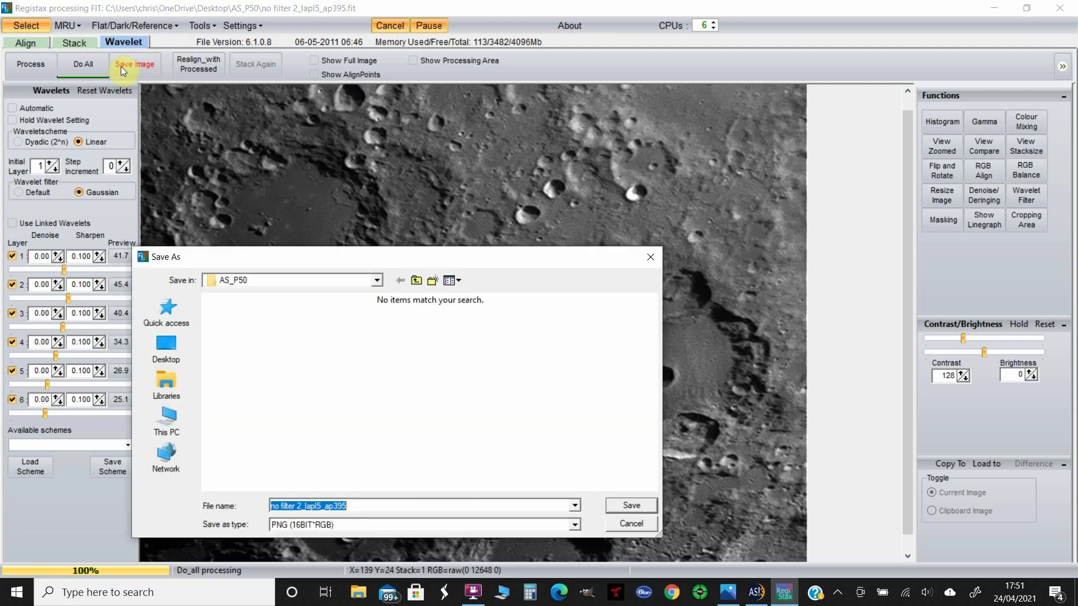
left_click(379, 505)
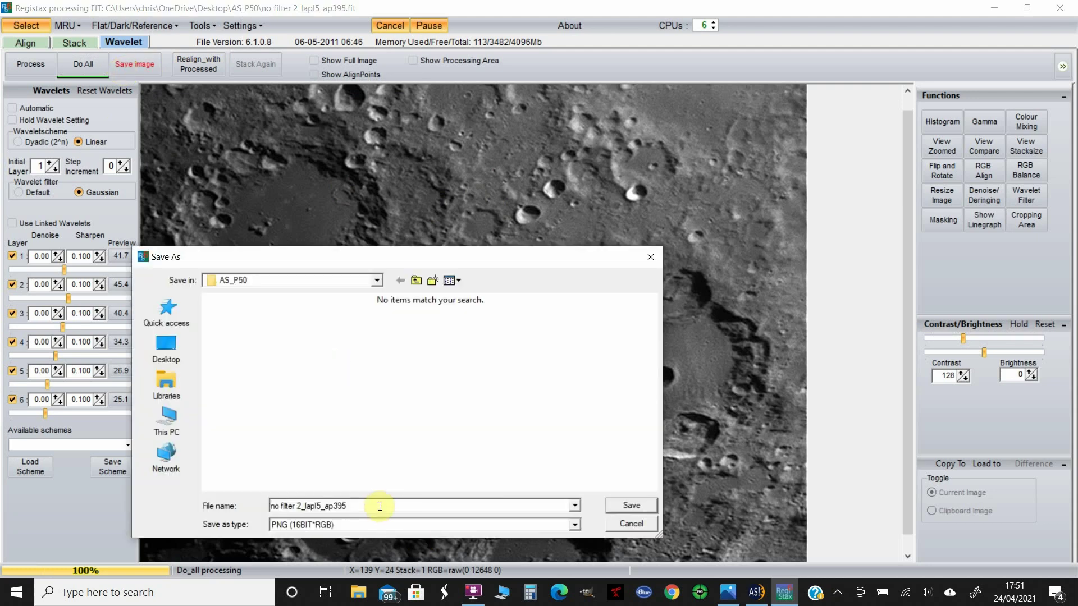
key("BackSpace")
key("BackSpace")
key("BackSpace")
key("BackSpace")
key("BackSpace")
key("BackSpace")
key("BackSpace")
key("BackSpace")
key("BackSpace")
key("BackSpace")
key("BackSpace")
key("BackSpace")
key("BackSpace")
key("BackSpace")
key("BackSpace")
key("BackSpace")
key("BackSpace")
key("BackSpace")
key("BackSpace")
key("BackSpace")
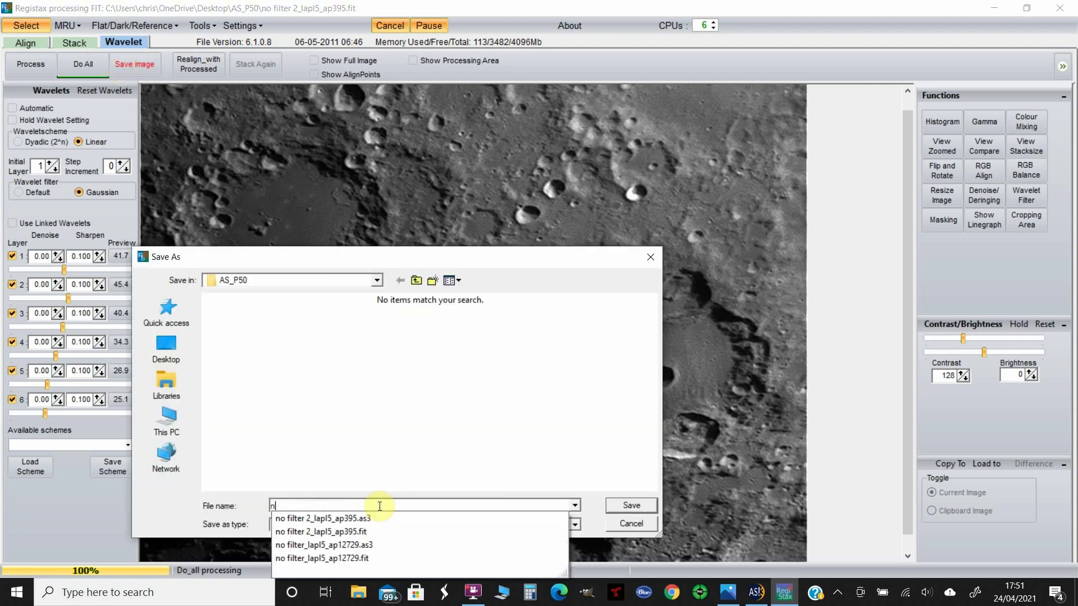
type("No")
key("BackSpace")
key("BackSpace")
left_click(378, 506)
type("no filter")
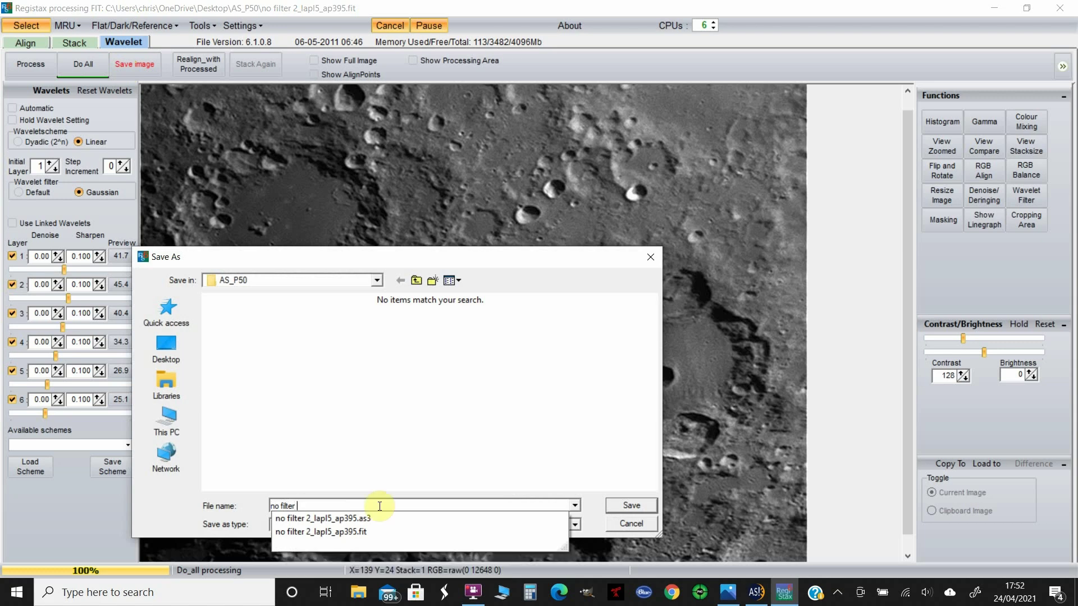
type(" fin")
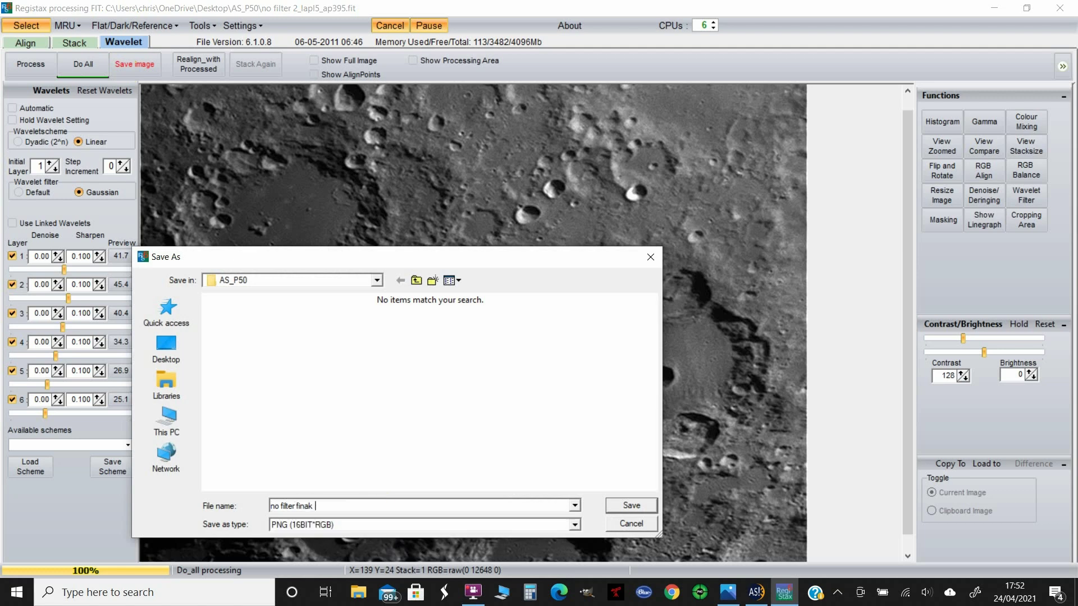
type("al 2")
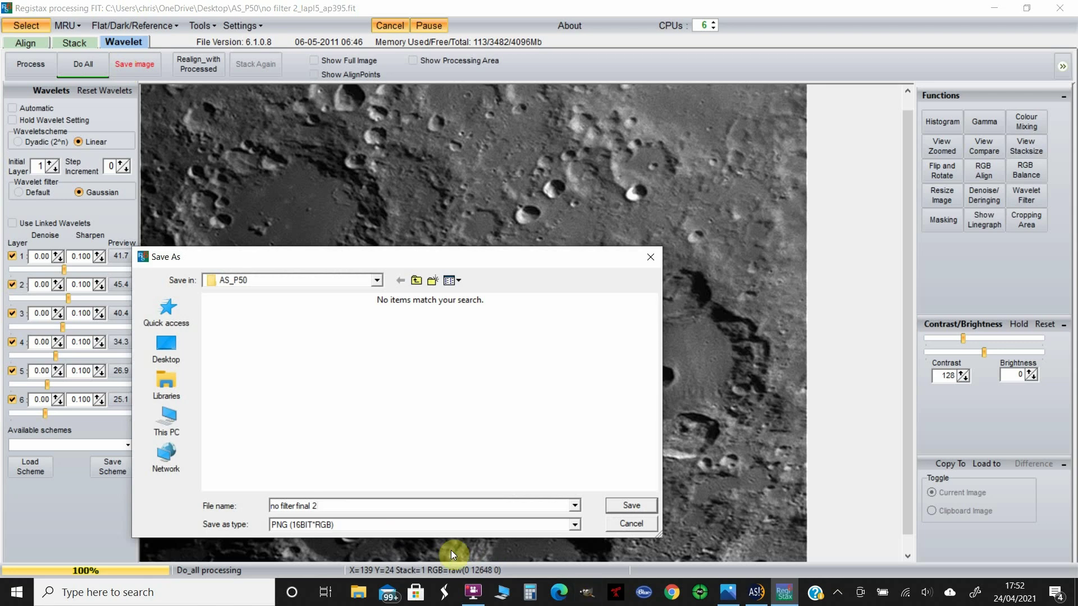
left_click(628, 506)
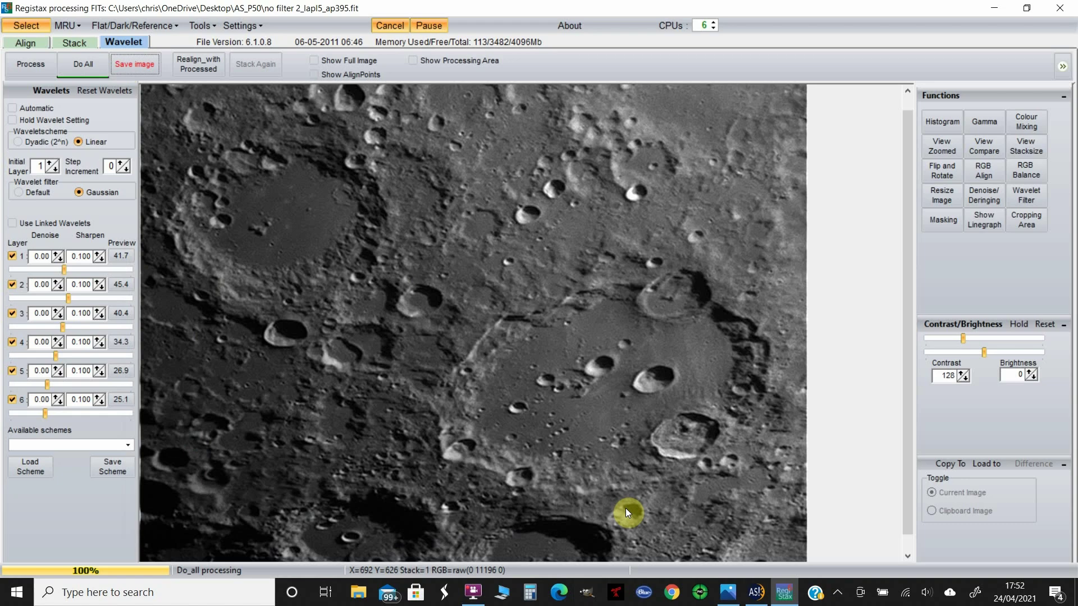
- Minimize RegiStax and open the AS_P50 desktop folder to check for the saved image
left_click(997, 10)
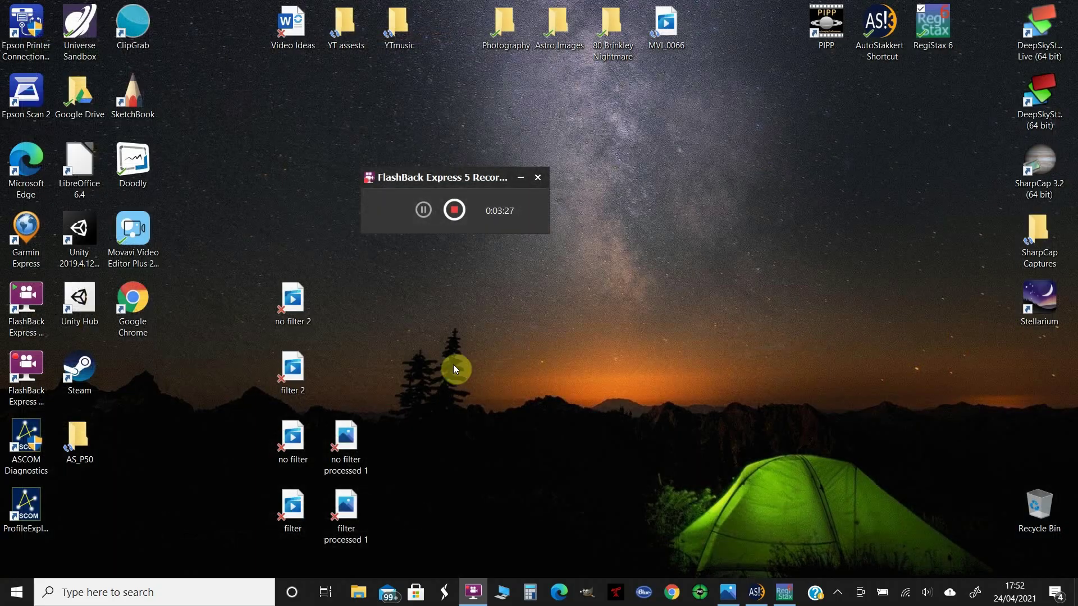
left_click(80, 449)
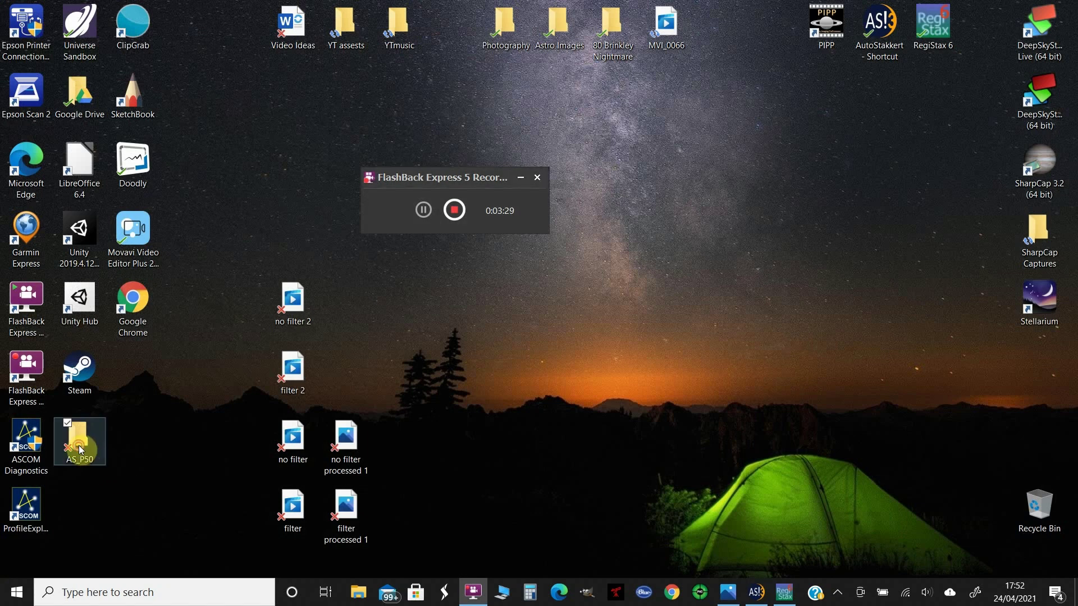
double_click(80, 449)
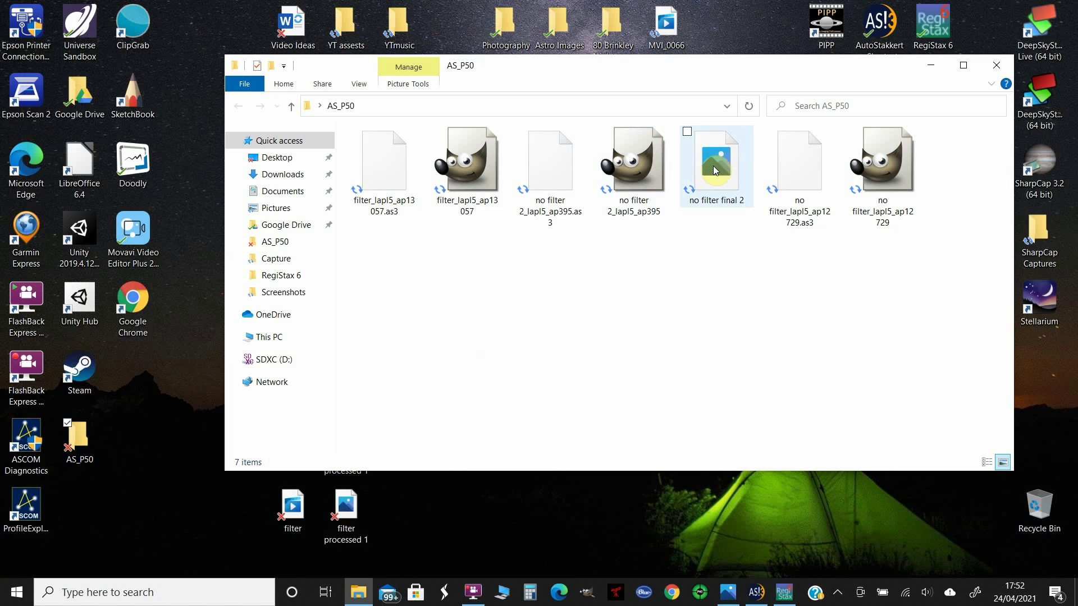
- Move the "no filter final 2" image out of the AS_P50 folder onto the desktop beside the "no filter 2" video, and close the folder
left_click_drag(715, 170, 524, 565)
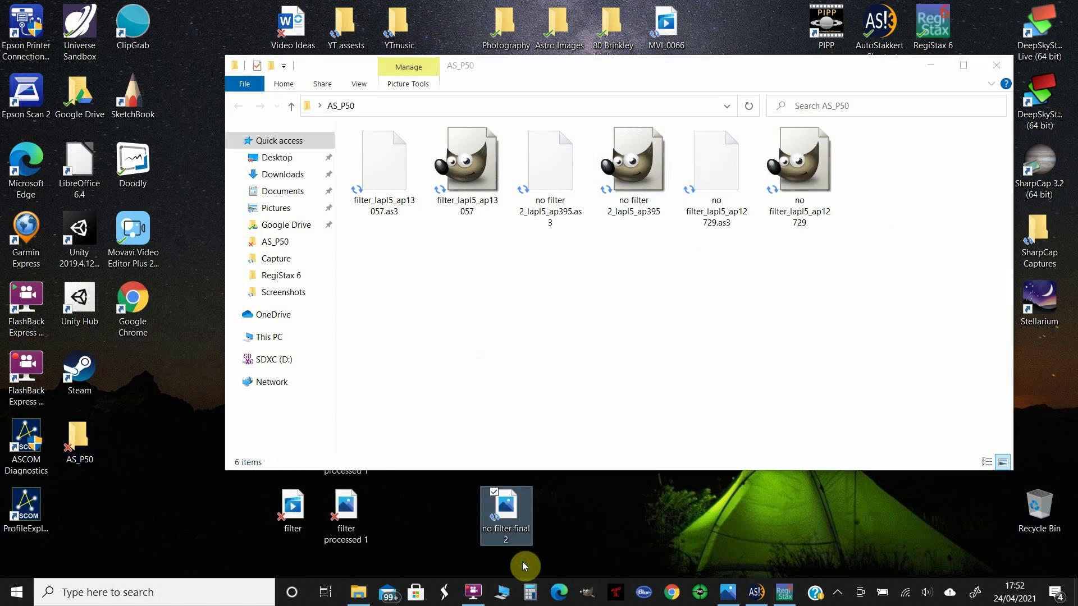
left_click(998, 69)
left_click_drag(512, 533, 364, 301)
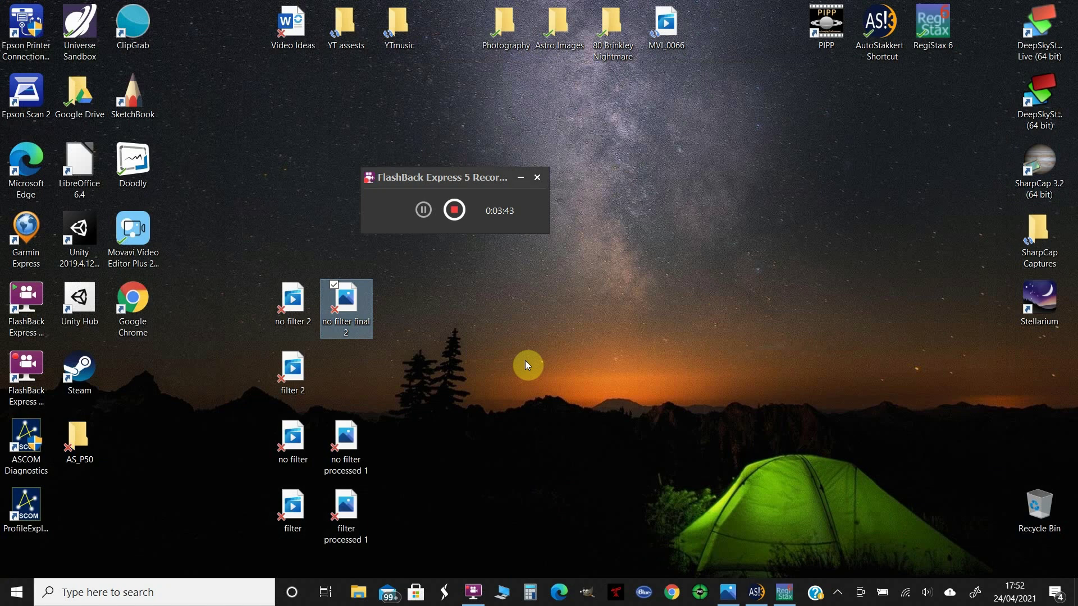
- Switch to AutoStakkert, load the "filter 2" video from the desktop, and analyse its frames
double_click(879, 29)
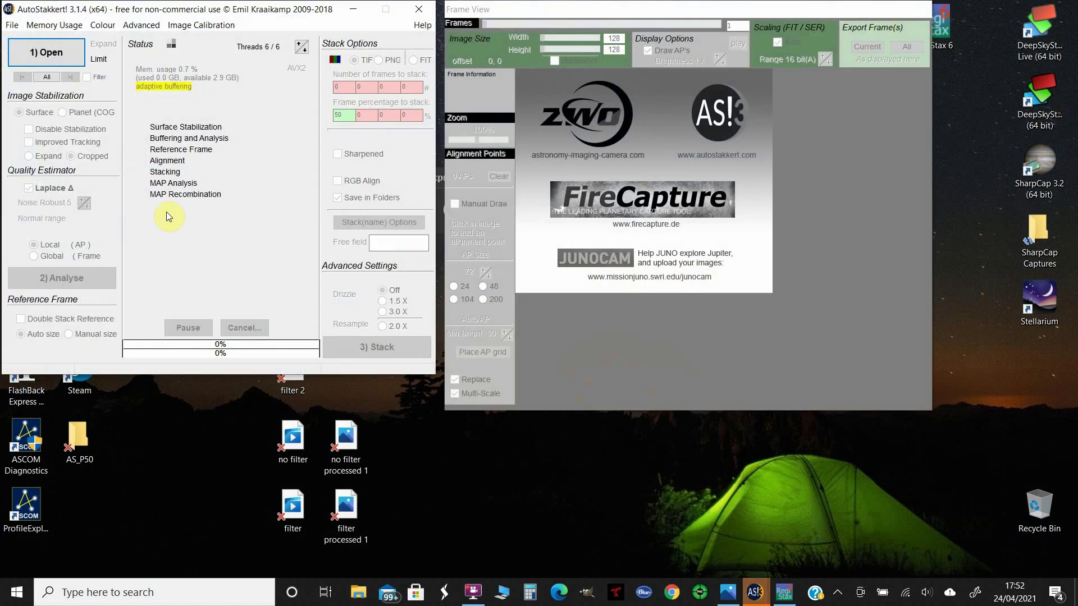
left_click(50, 58)
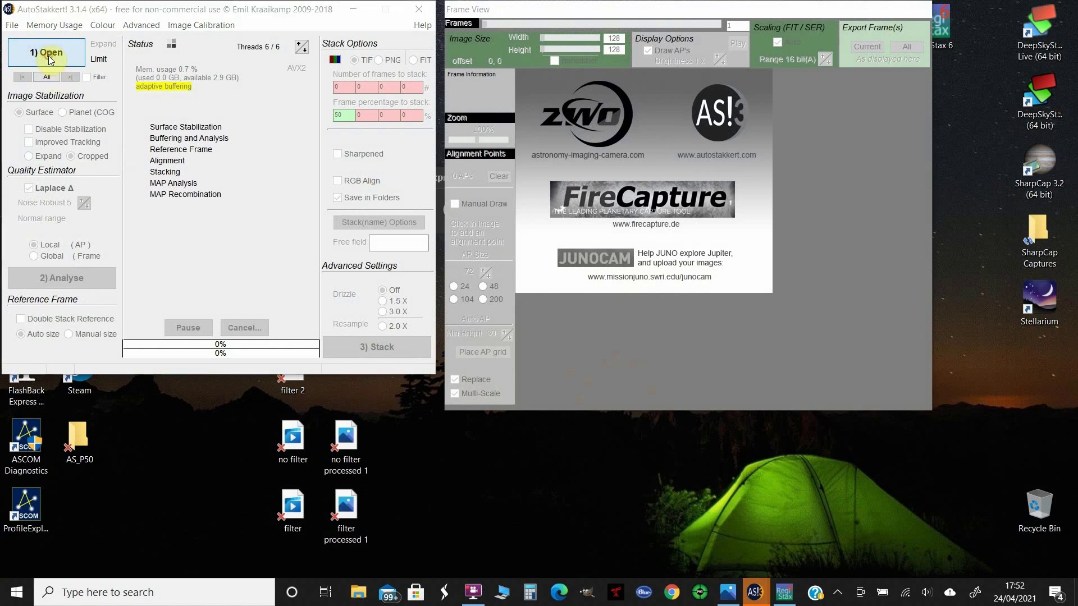
left_click_drag(662, 178, 664, 294)
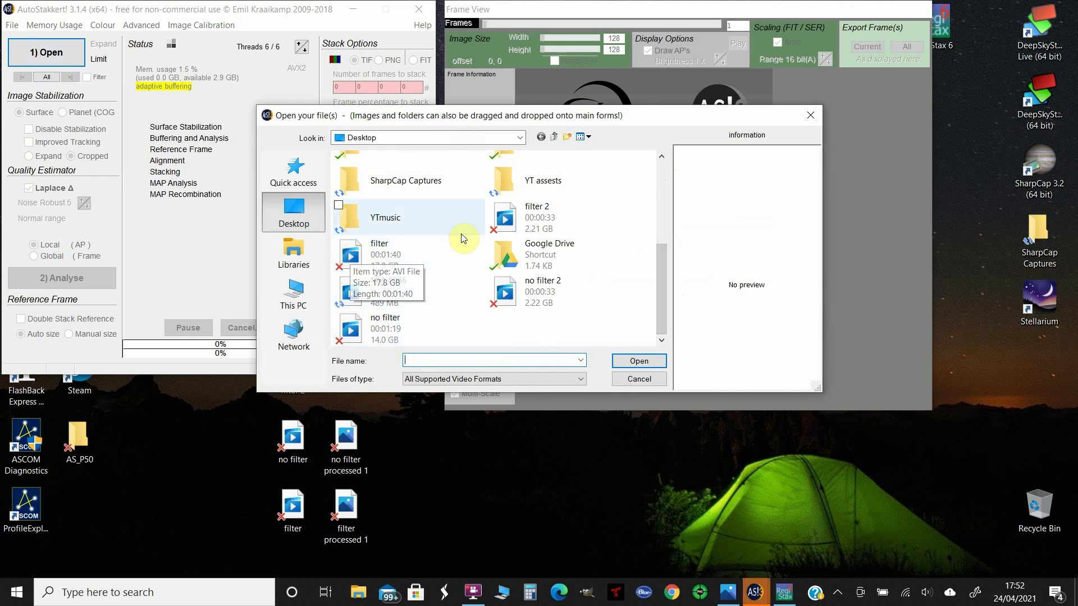
double_click(507, 220)
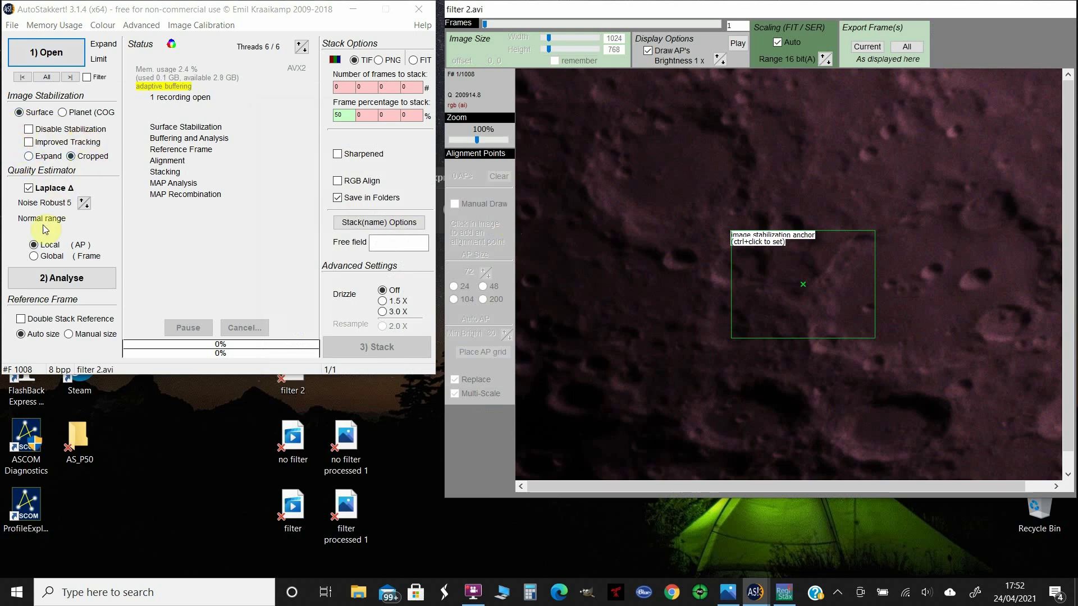
left_click(52, 283)
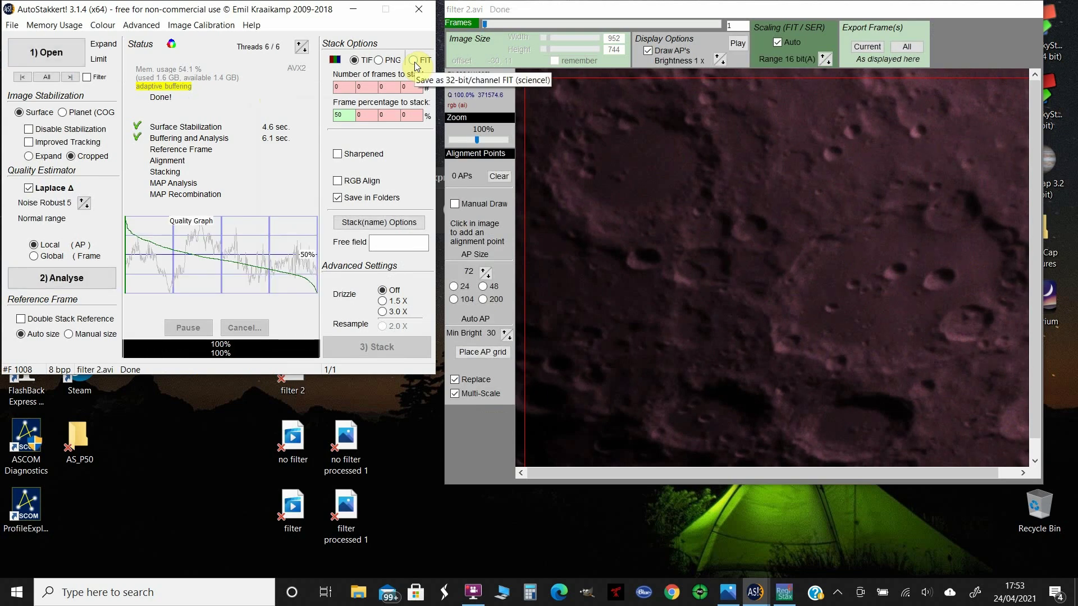
- Set the stack options to FIT output, 50% of frames and RGB Align enabled
left_click(414, 60)
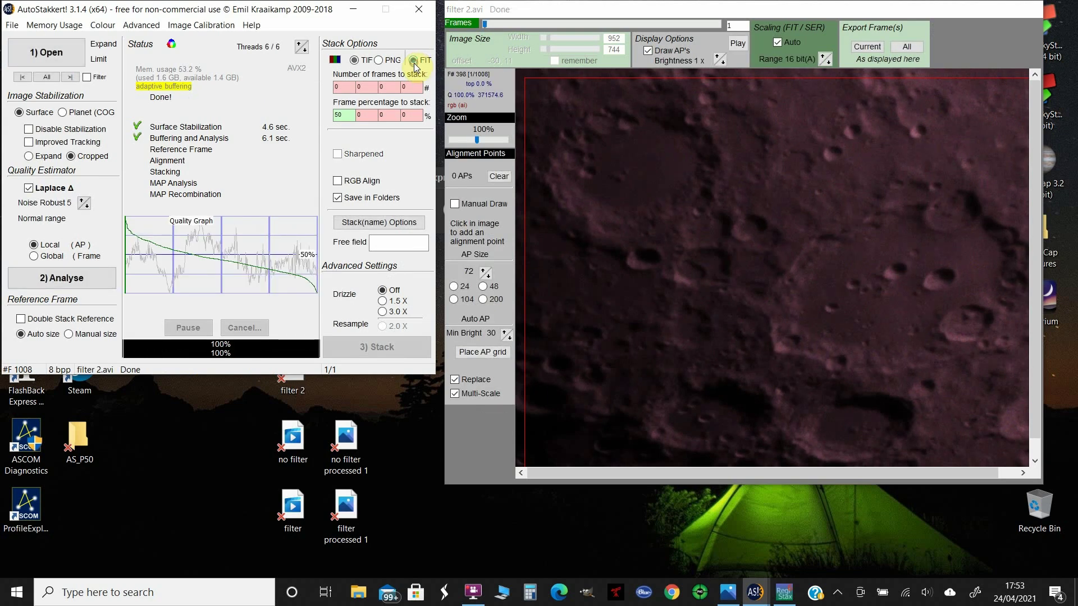
left_click(349, 115)
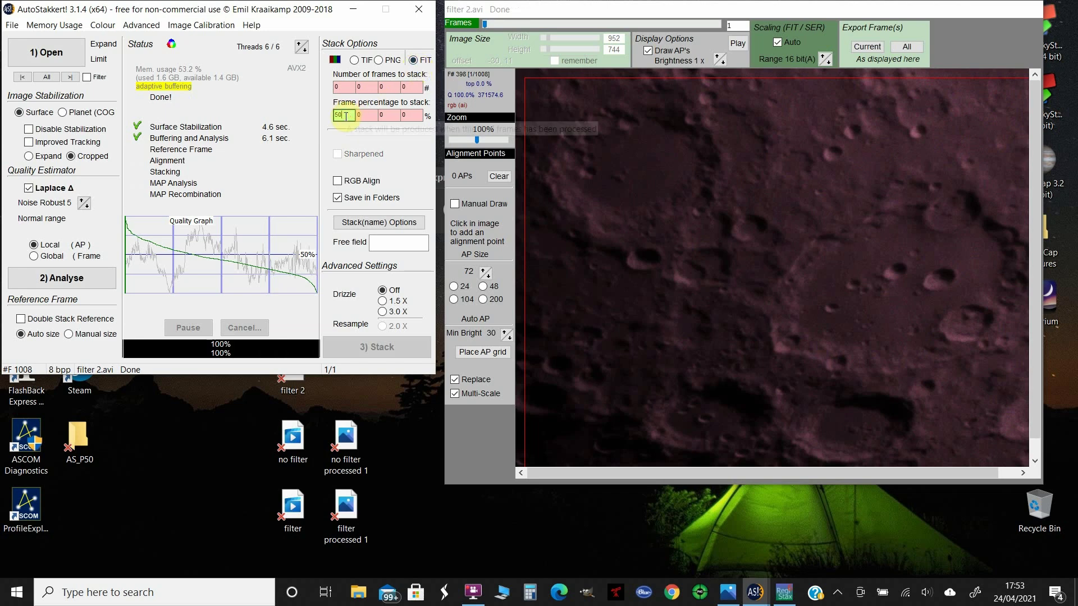
key("Return")
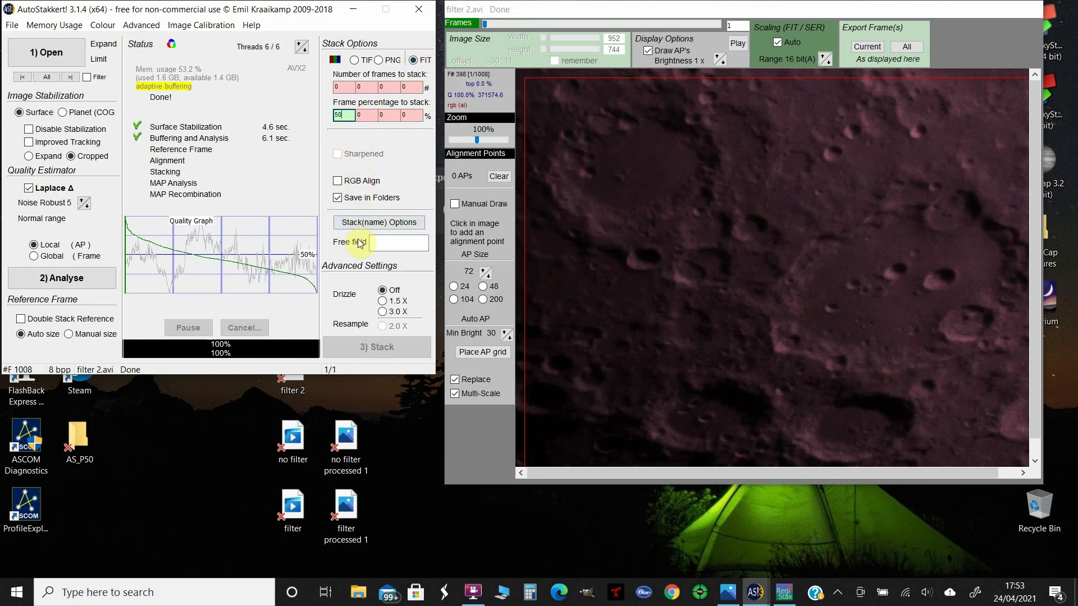
double_click(338, 181)
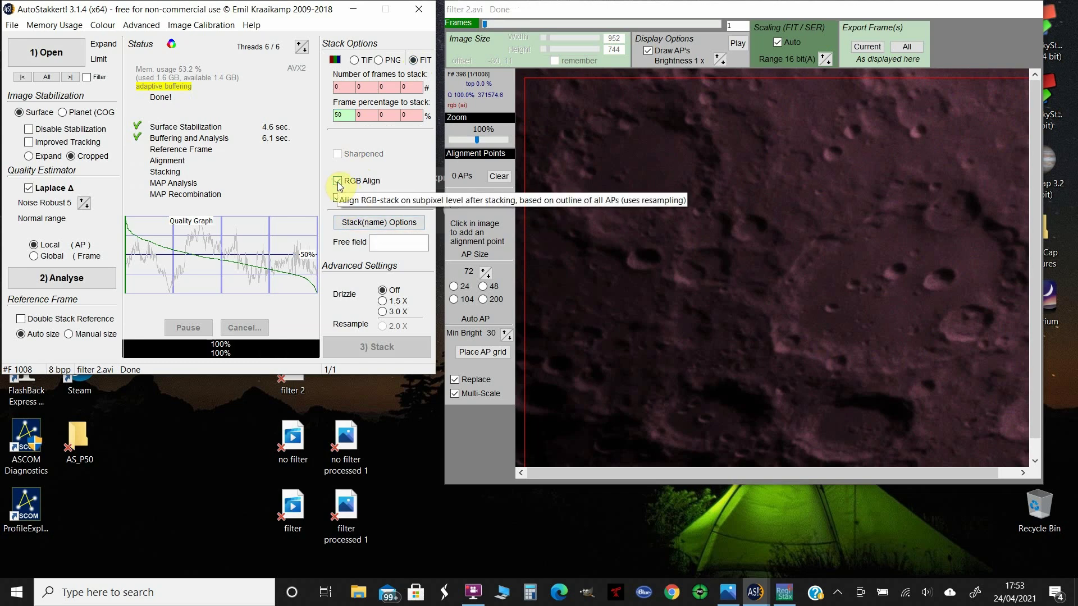
left_click(338, 181)
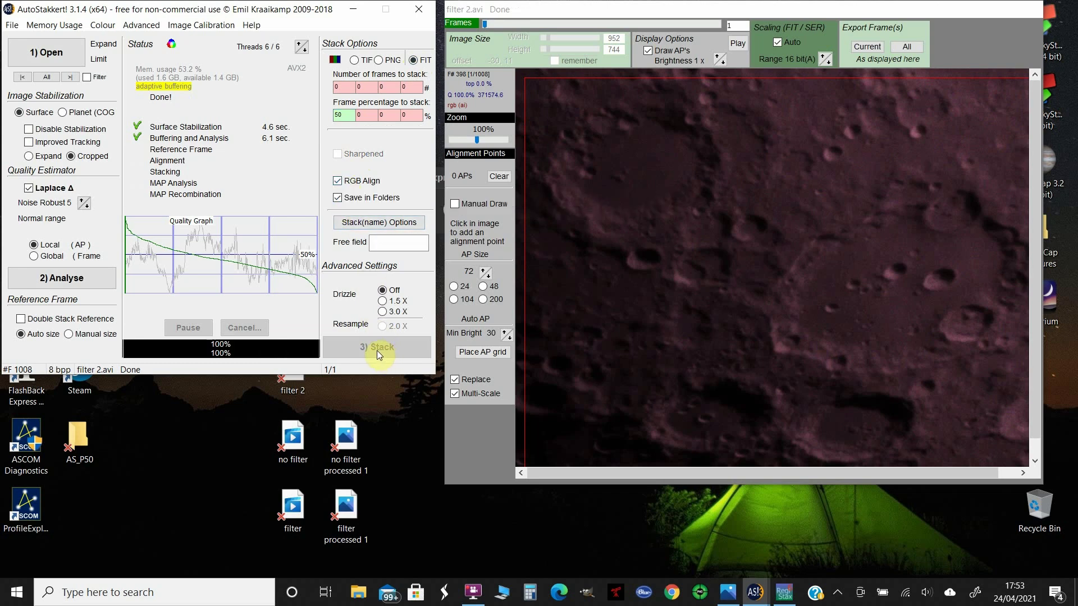
- Place an alignment point grid over the lunar frame and stack the video
left_click(479, 353)
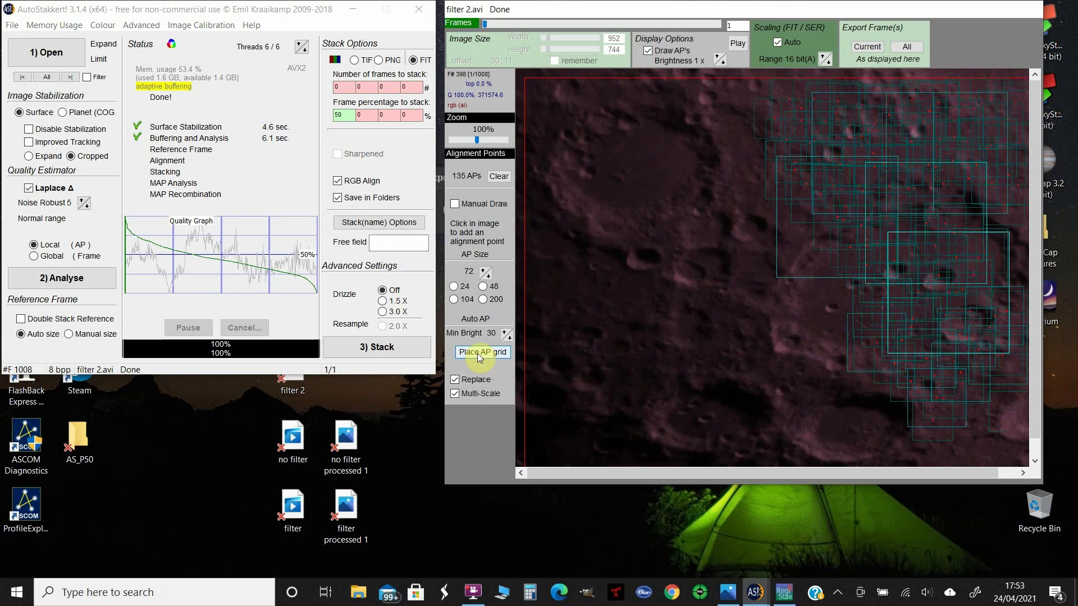
left_click(395, 352)
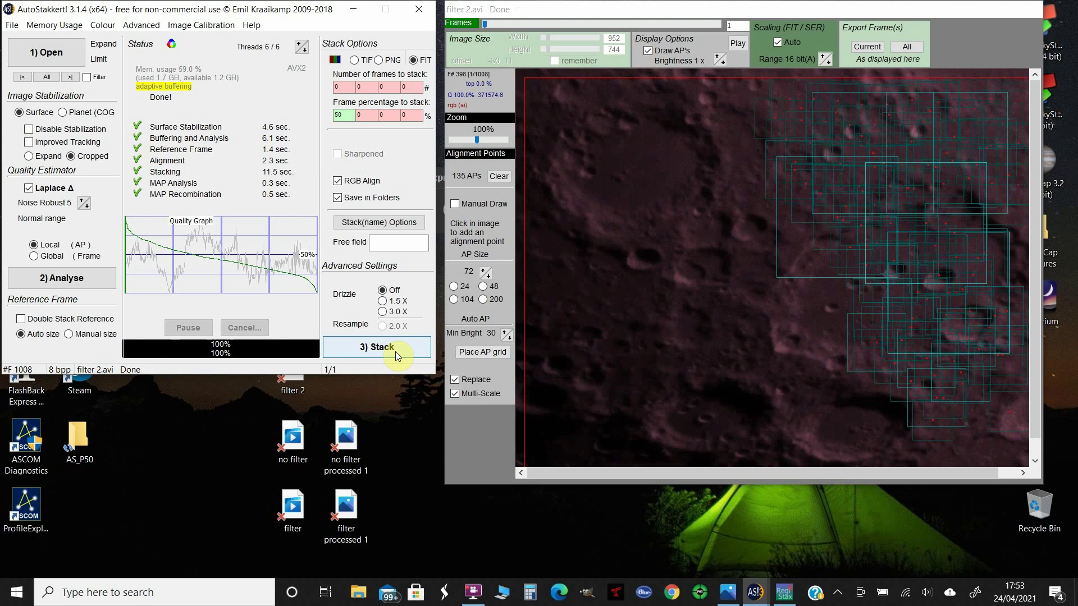
- Check the AS_P50 desktop folder for the stacked "filter 2" file, close the folder, and minimize AutoStakkert
left_click(80, 445)
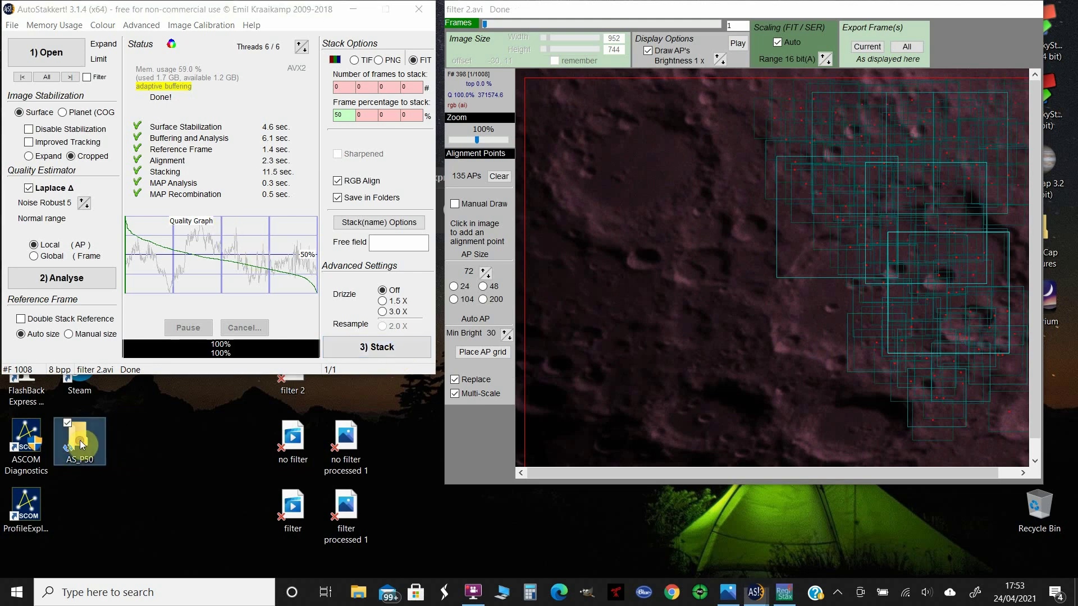
double_click(81, 445)
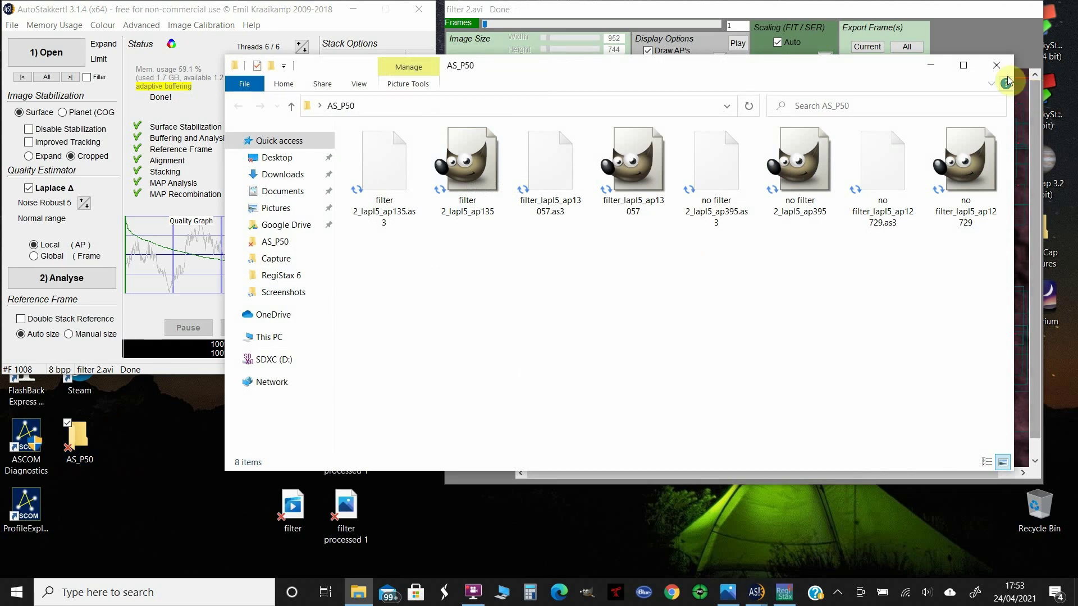
key("alt+F4")
left_click(353, 9)
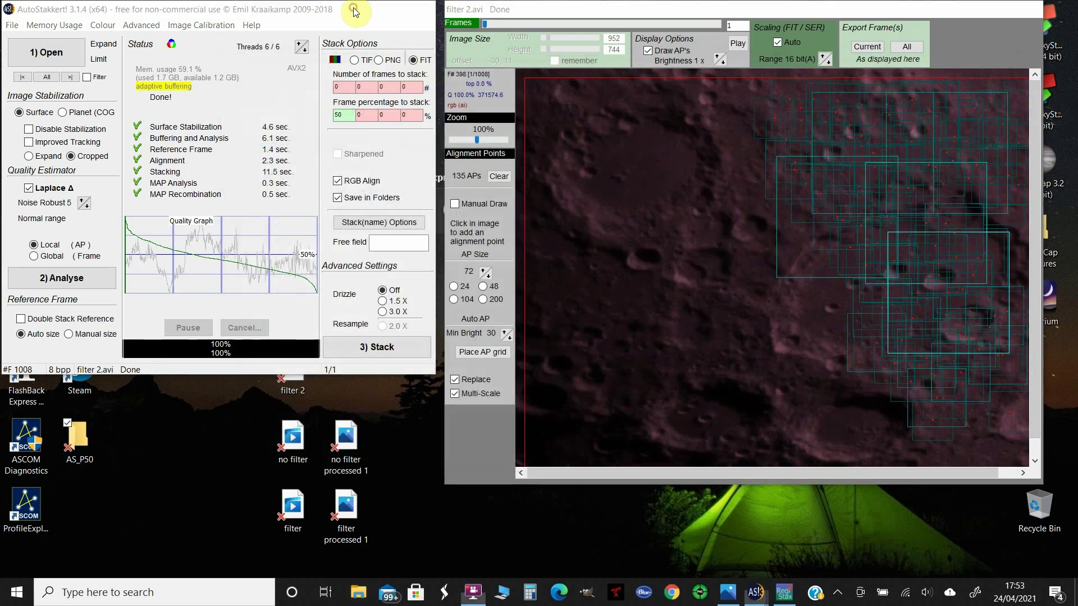
- Switch to RegiStax in a maximized window and open "filter 2_lapl5_ap135" from AS_P50 with stretched intensity levels
double_click(932, 25)
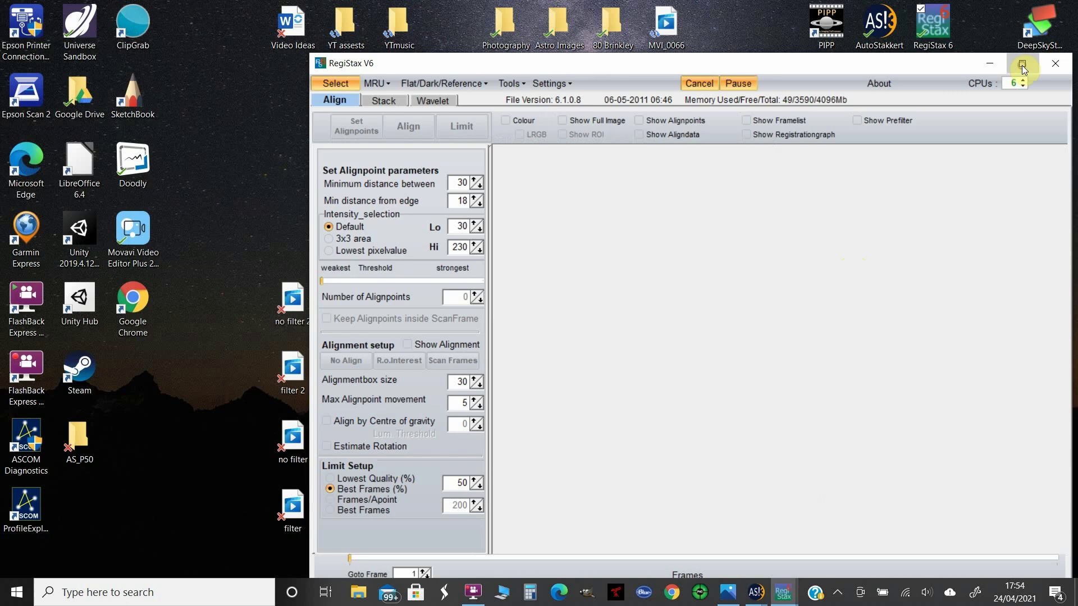
left_click(1022, 64)
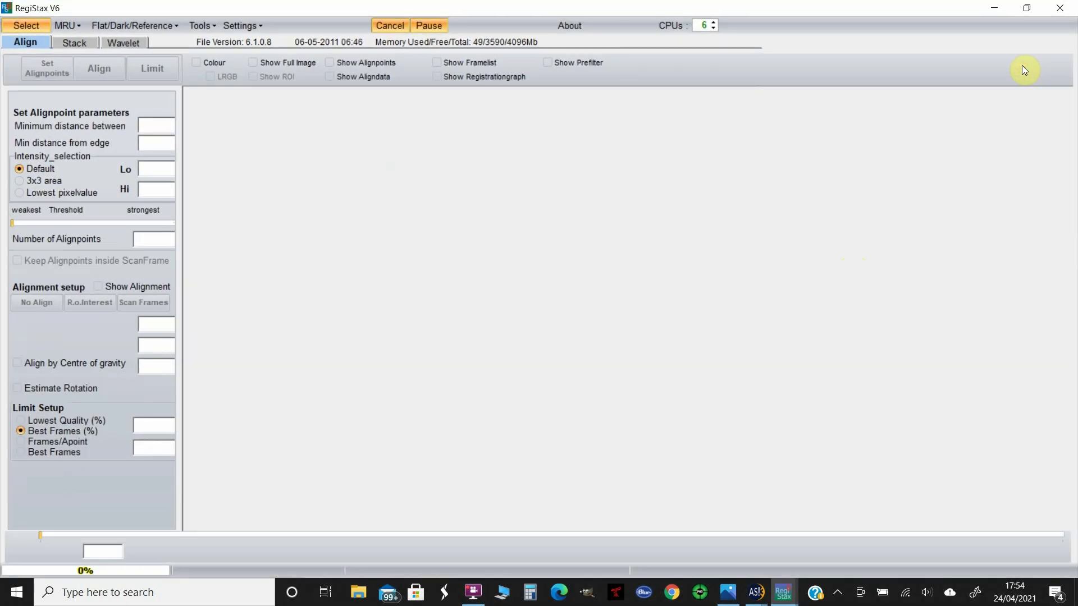
left_click(19, 27)
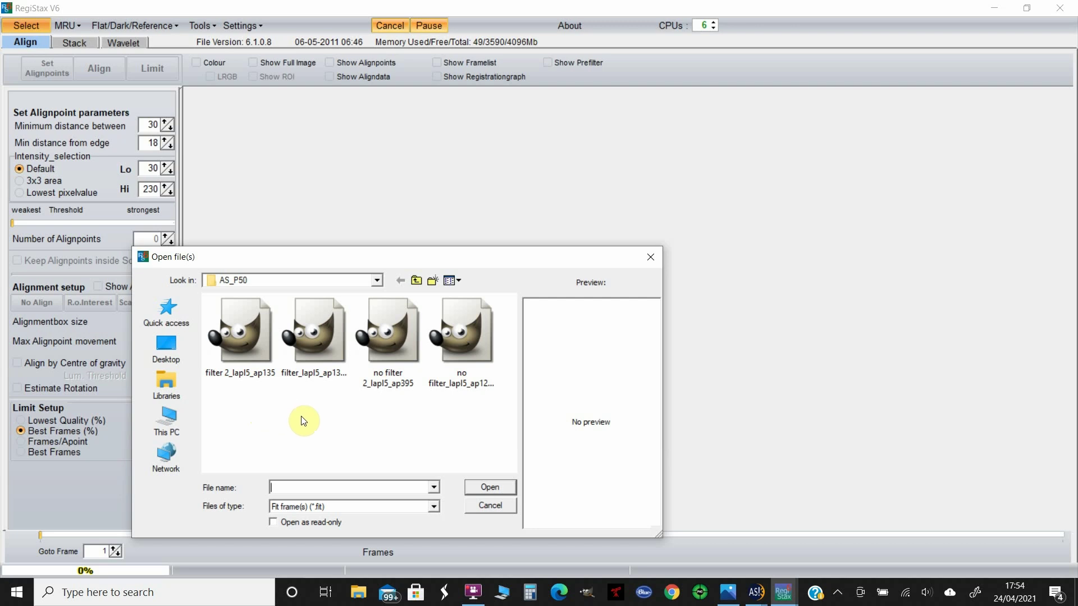
double_click(242, 339)
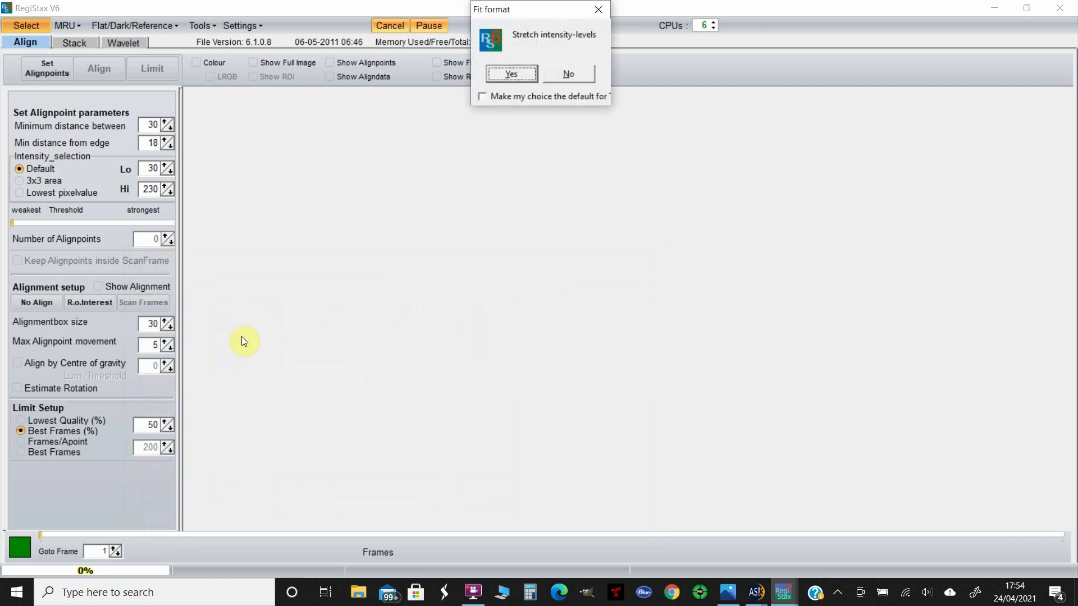
left_click(506, 78)
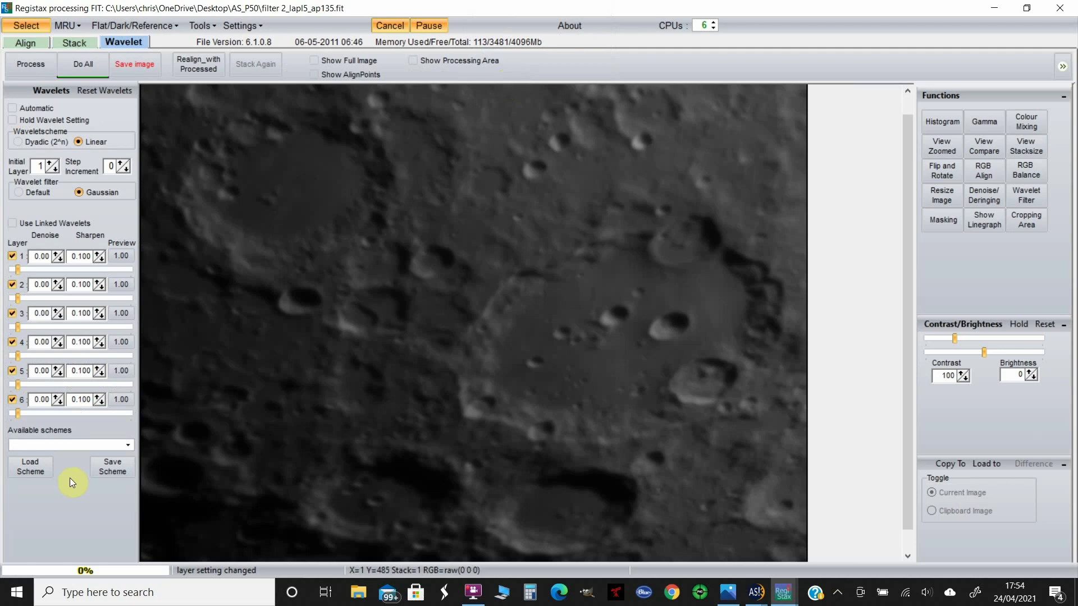
- Load the wavelet scheme "462 IR pass filter test.rwv" and apply it to the whole image
left_click(26, 467)
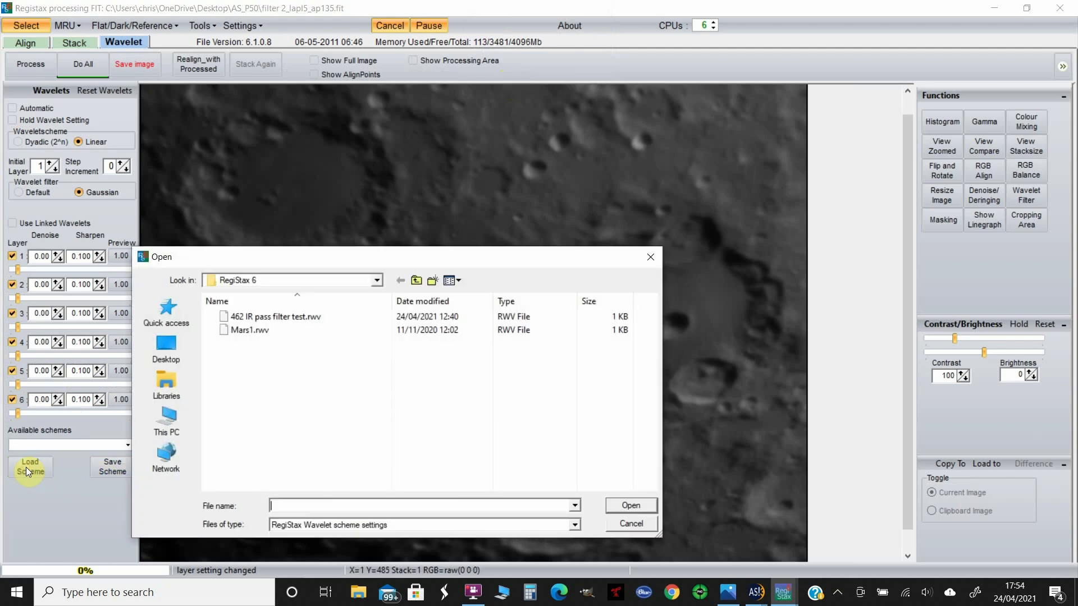
double_click(250, 318)
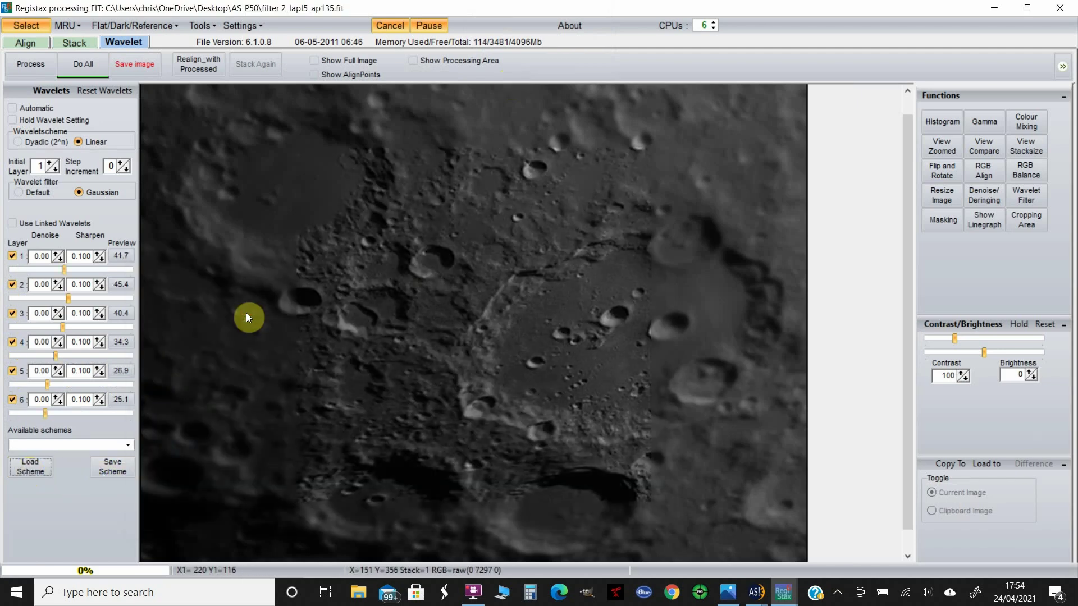
left_click(81, 71)
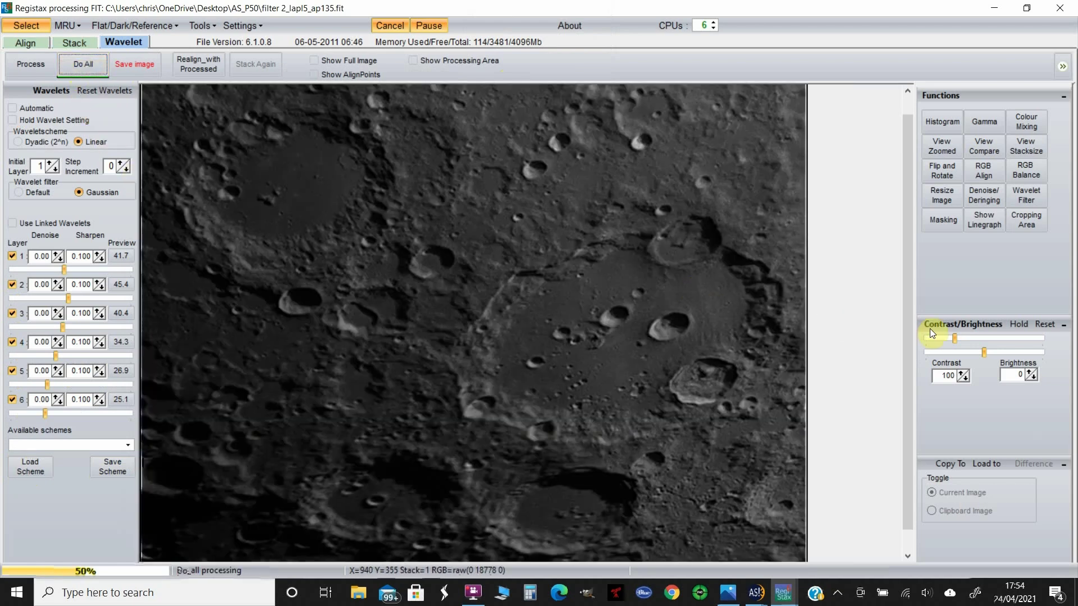
- Raise the contrast in stages through 135, 147 and 154 to 162, applying each adjustment to the whole image
left_click_drag(954, 339, 959, 340)
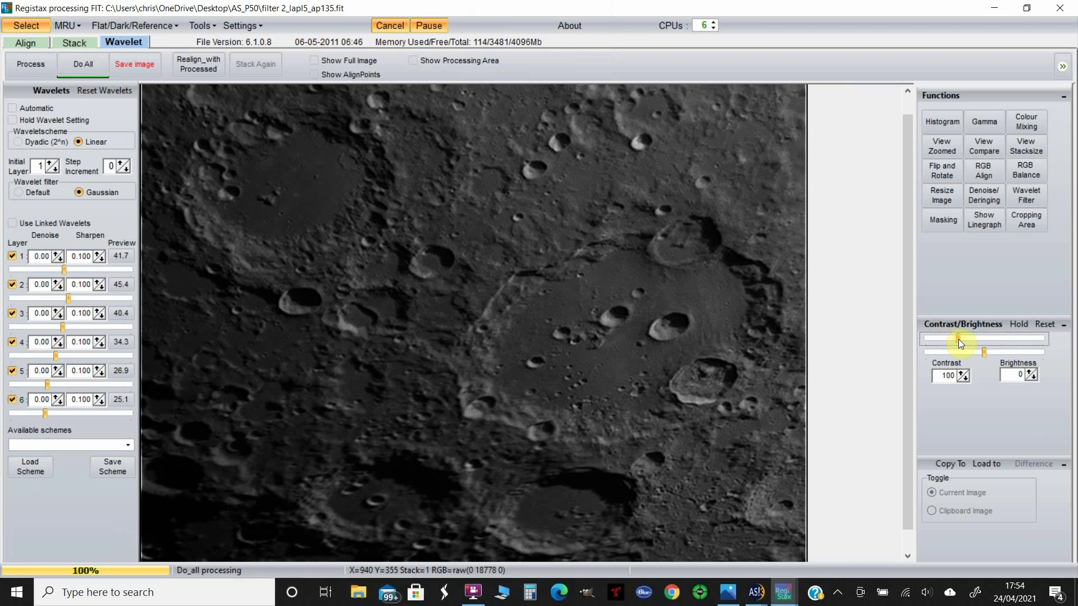
left_click(76, 65)
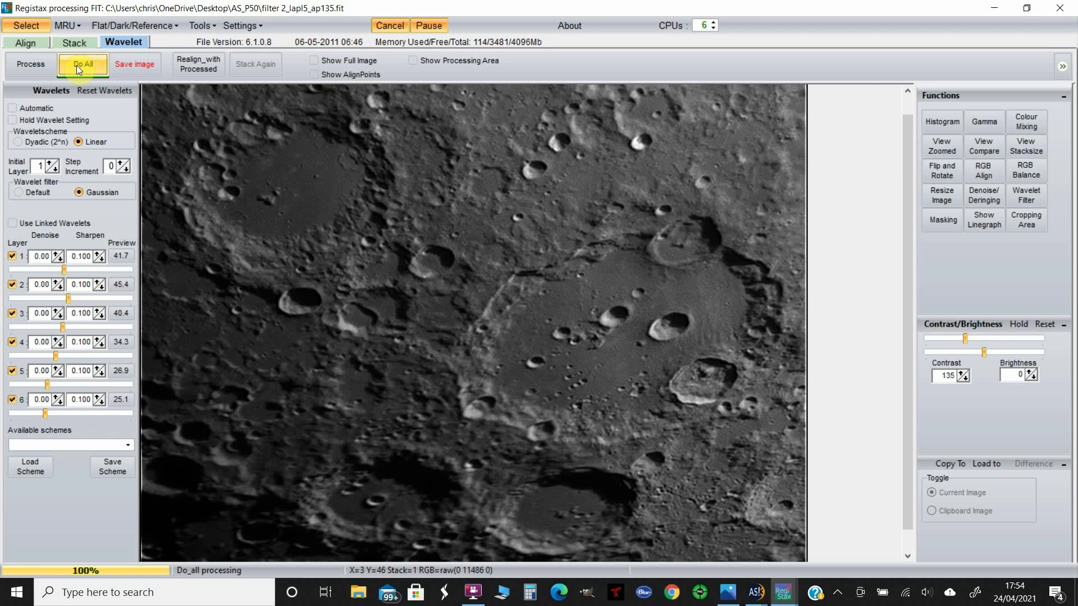
left_click_drag(966, 337, 971, 338)
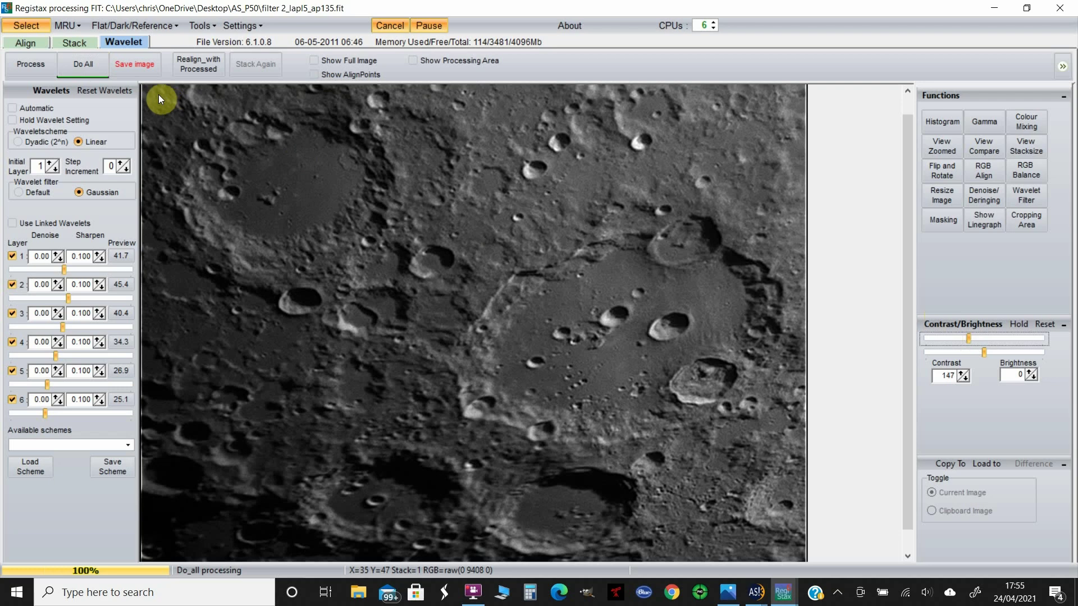
left_click(92, 66)
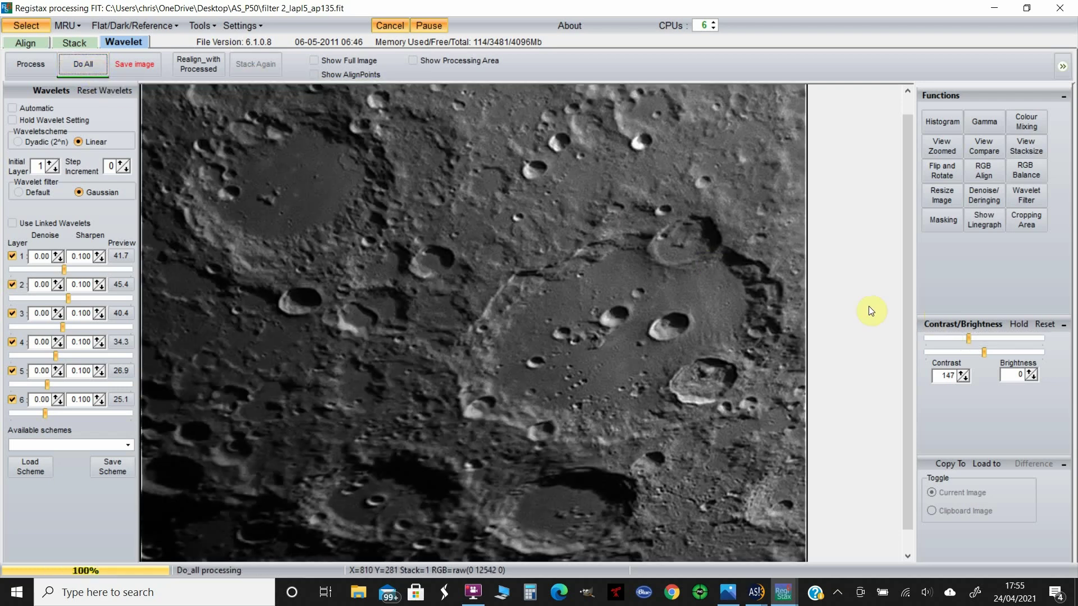
left_click(969, 339)
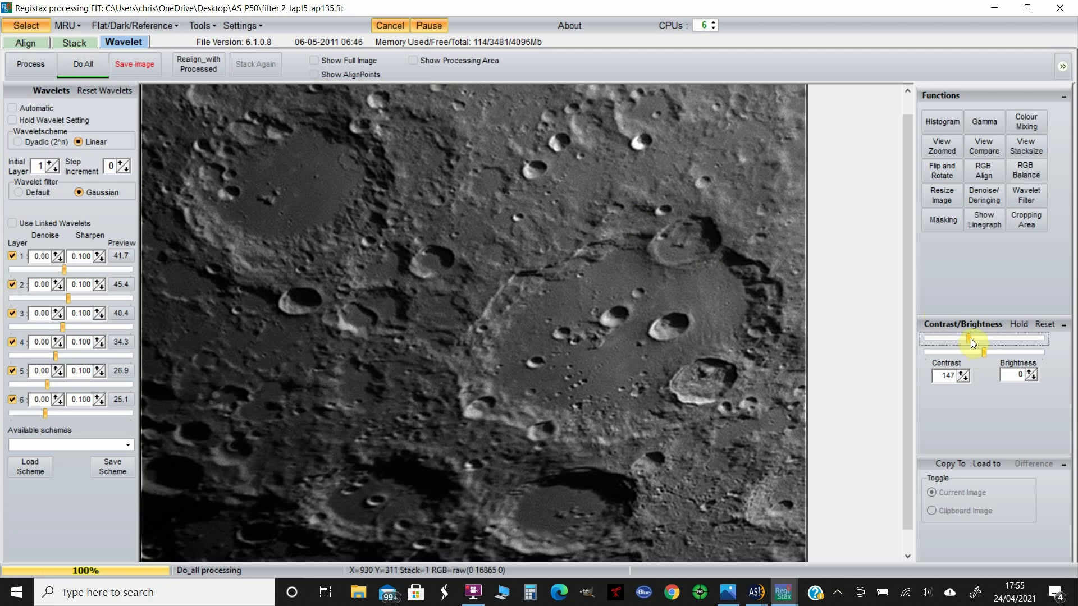
left_click_drag(971, 338, 973, 339)
left_click(89, 70)
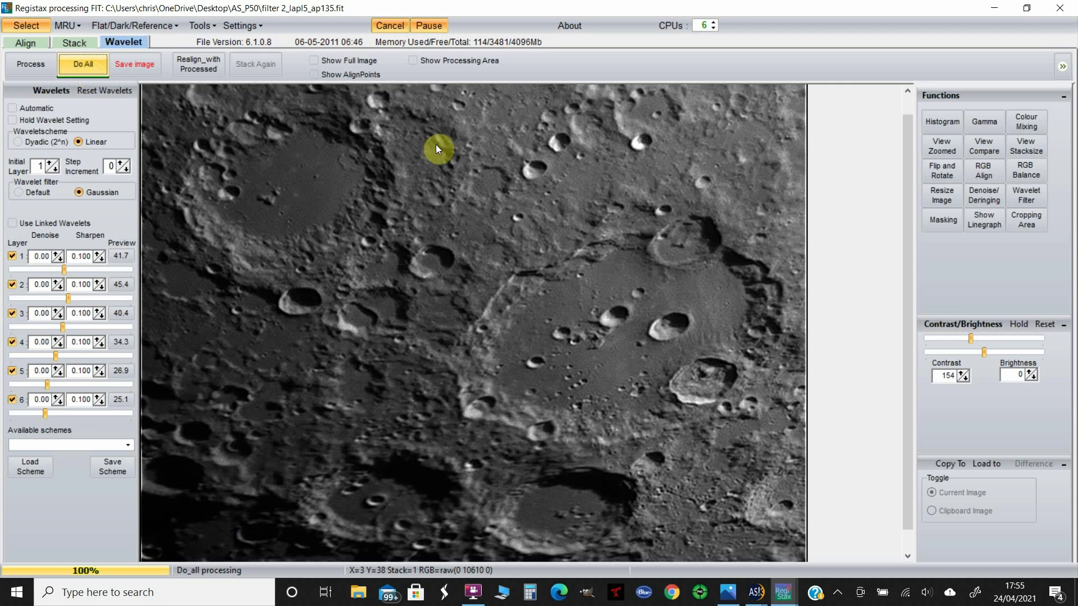
left_click_drag(972, 335, 974, 335)
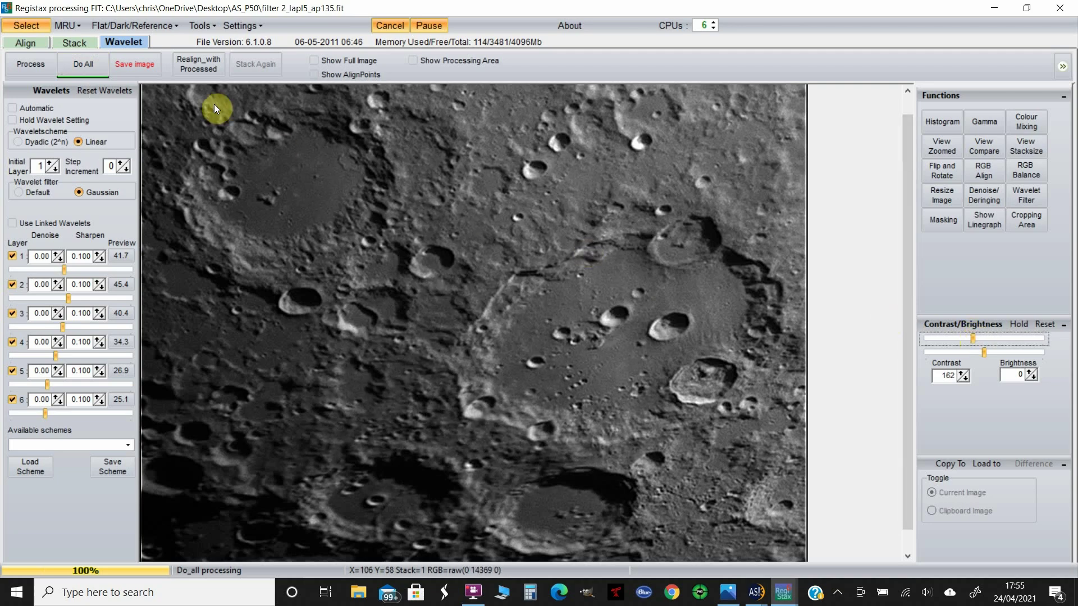
left_click(91, 71)
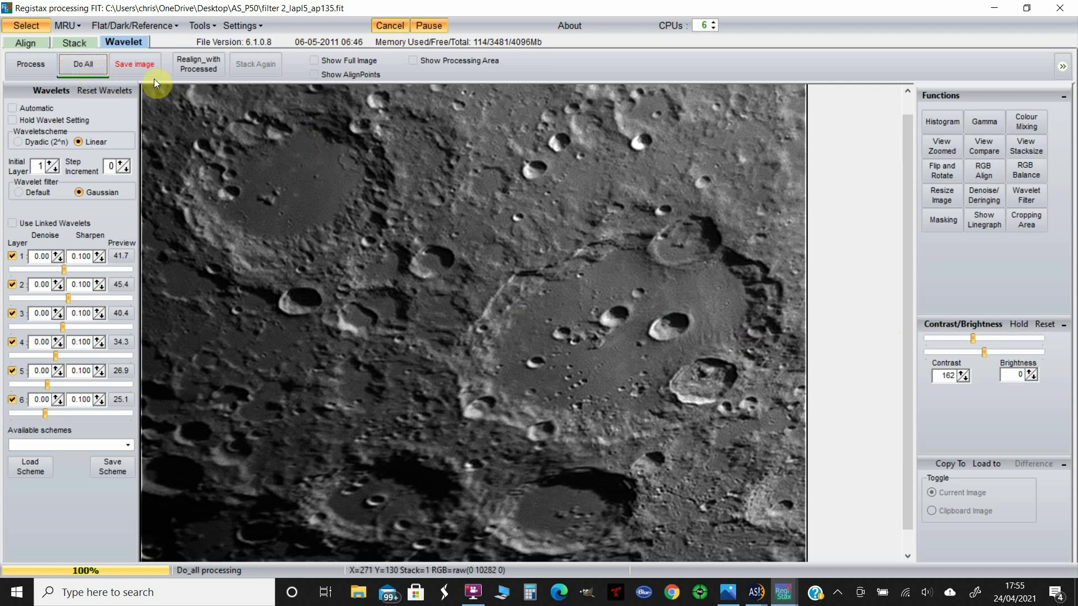
- Save the processed image in AS_P50 as a 16-bit RGB PNG named "filter 2 final"
left_click(137, 69)
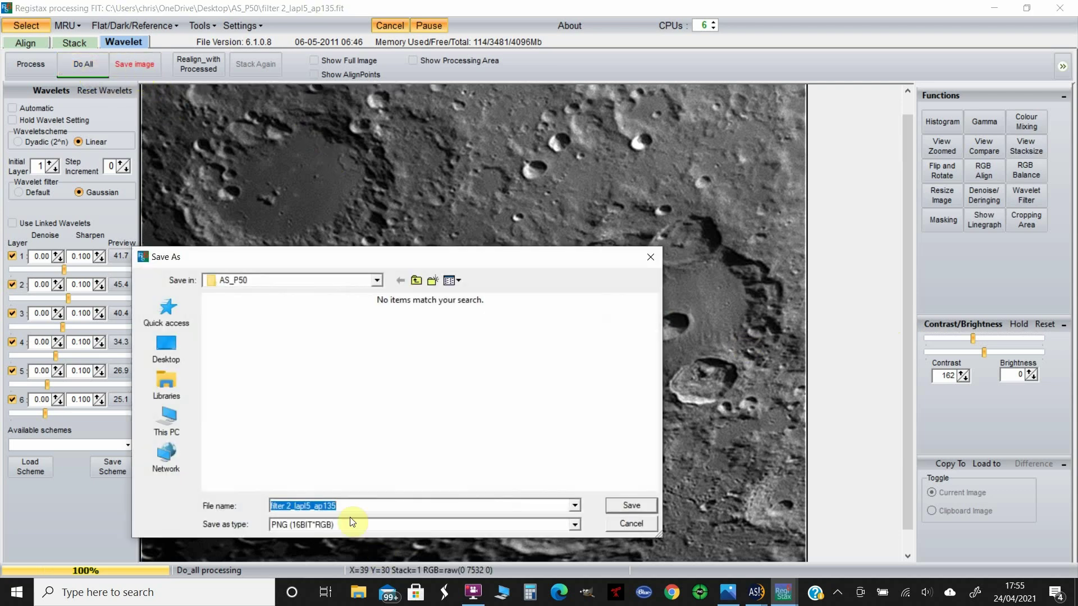
left_click(349, 507)
key("BackSpace")
key("BackSpace")
key("BackSpace")
key("BackSpace")
key("BackSpace")
key("BackSpace")
key("BackSpace")
key("BackSpace")
key("BackSpace")
key("BackSpace")
key("BackSpace")
key("BackSpace")
key("BackSpace")
key("BackSpace")
key("BackSpace")
key("BackSpace")
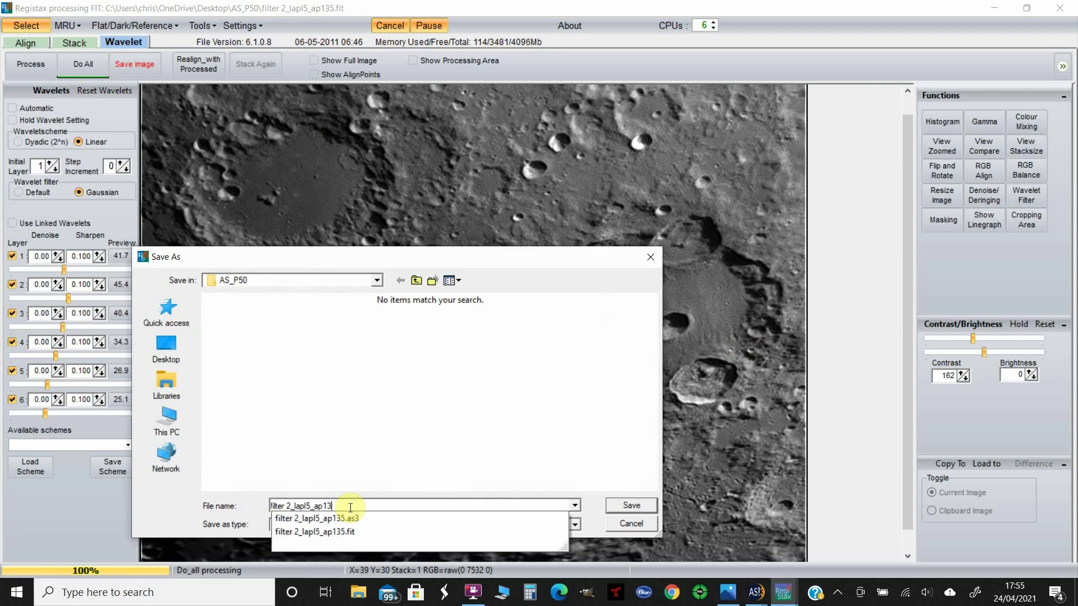
key("BackSpace")
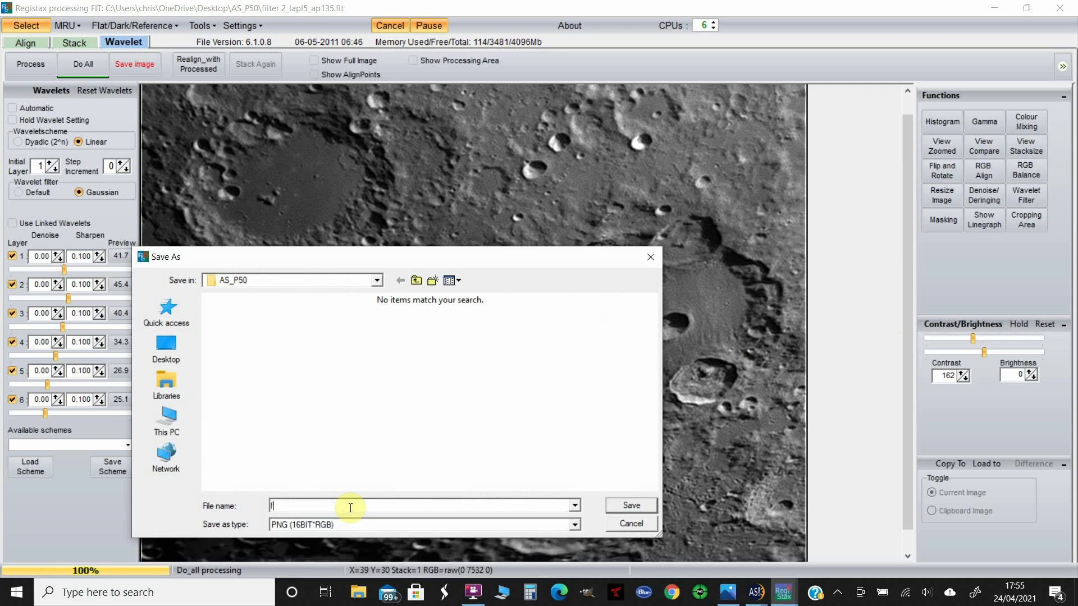
type("filter")
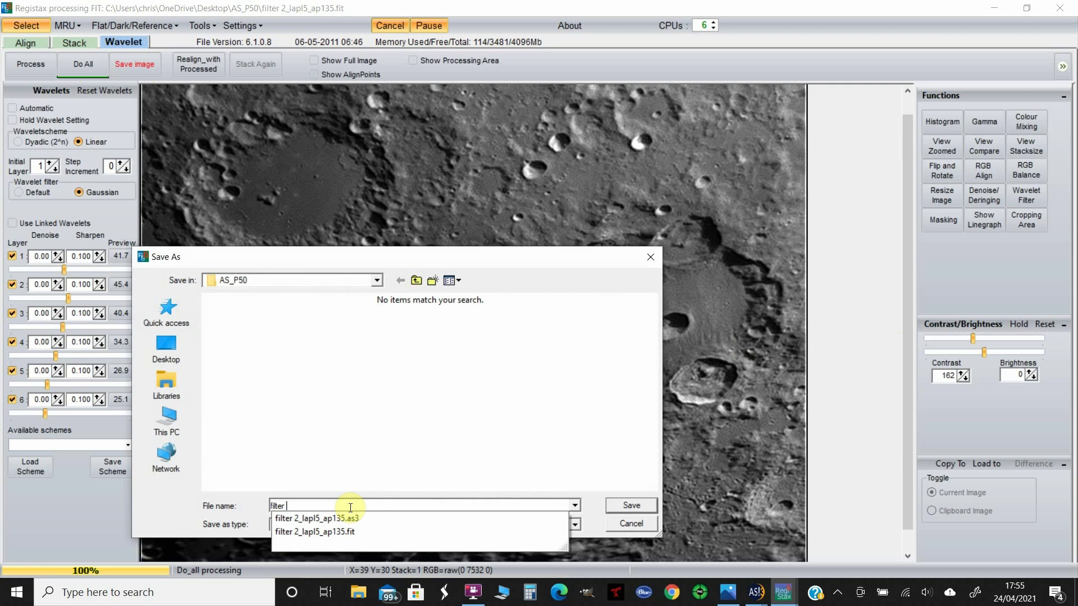
type("2 finb")
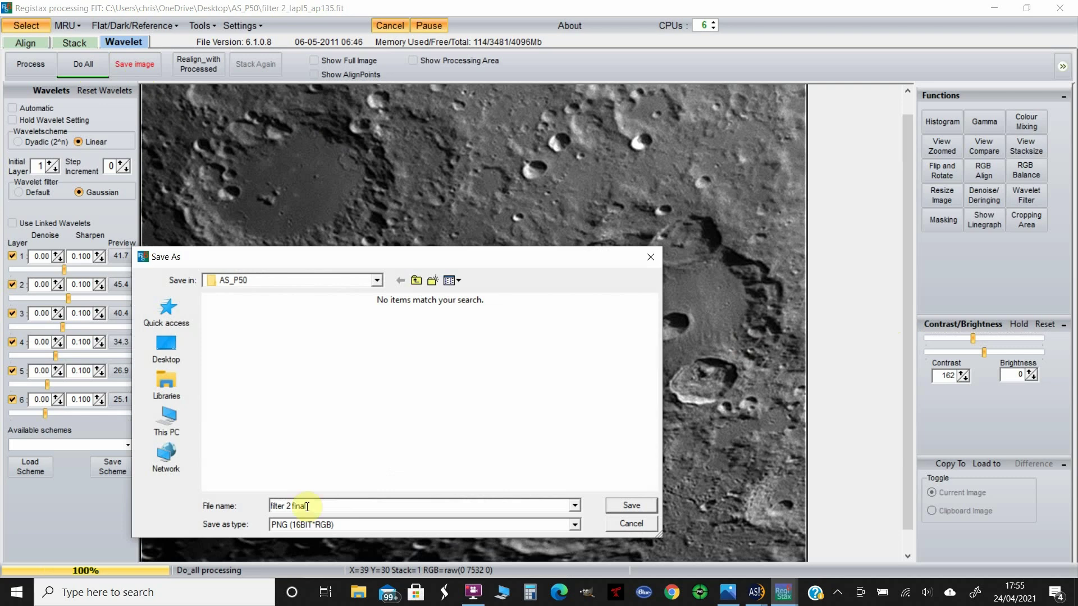
left_click(632, 506)
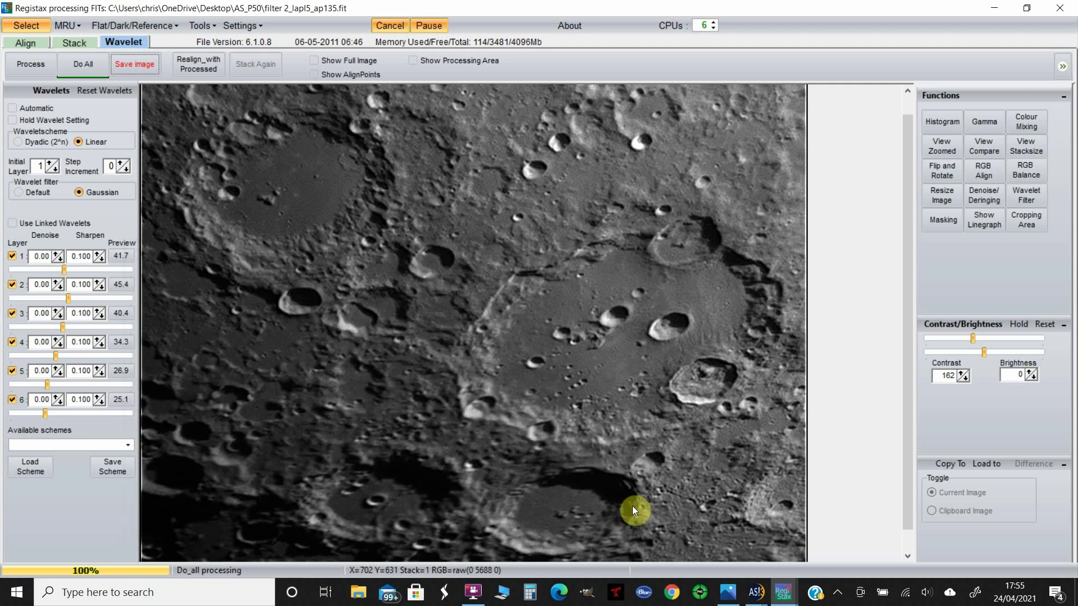
- Minimize RegiStax and move "filter 2 final" out of the AS_P50 folder to the desktop spot beside the "filter 2" video
left_click(995, 11)
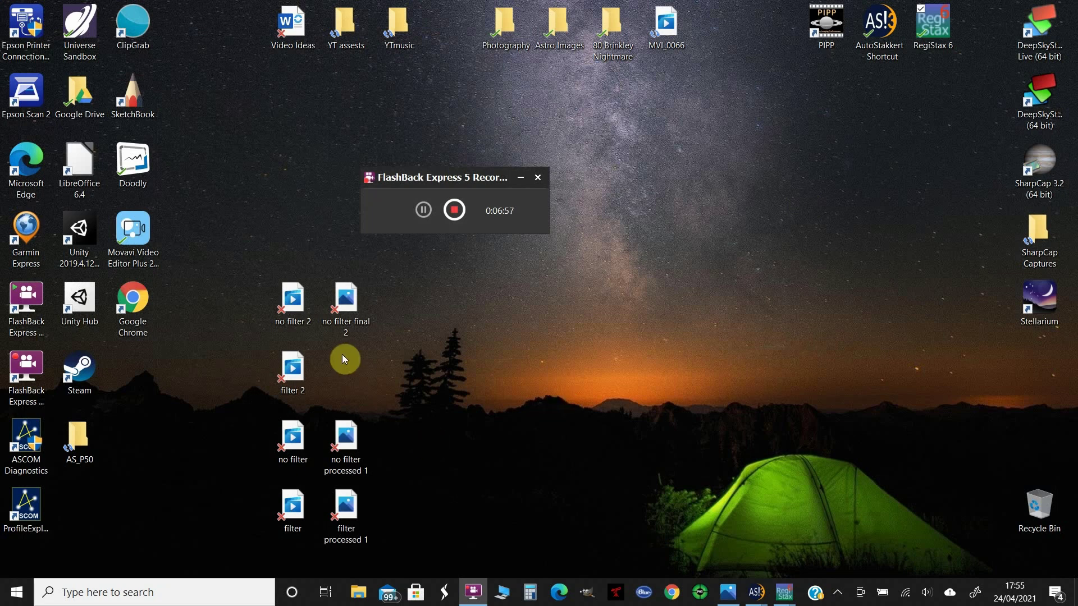
double_click(79, 443)
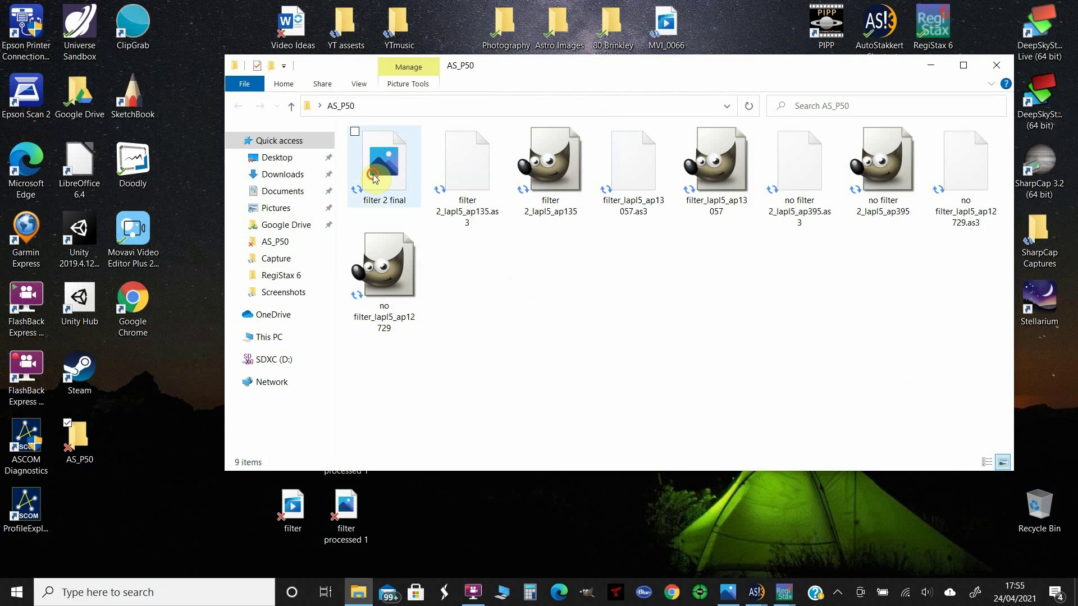
left_click_drag(379, 176, 529, 531)
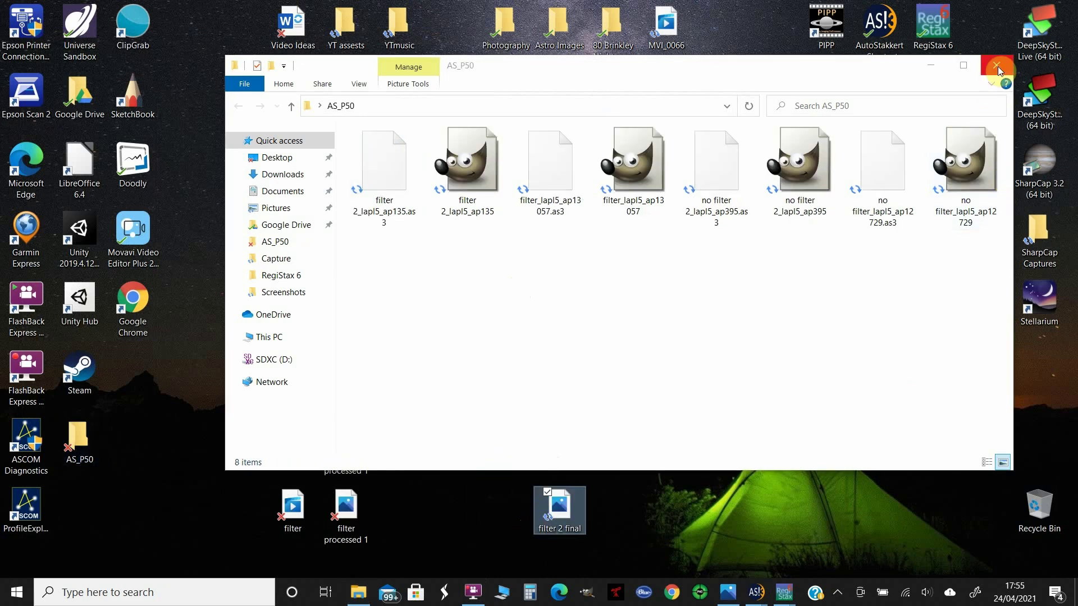
left_click(997, 66)
left_click_drag(561, 510, 348, 371)
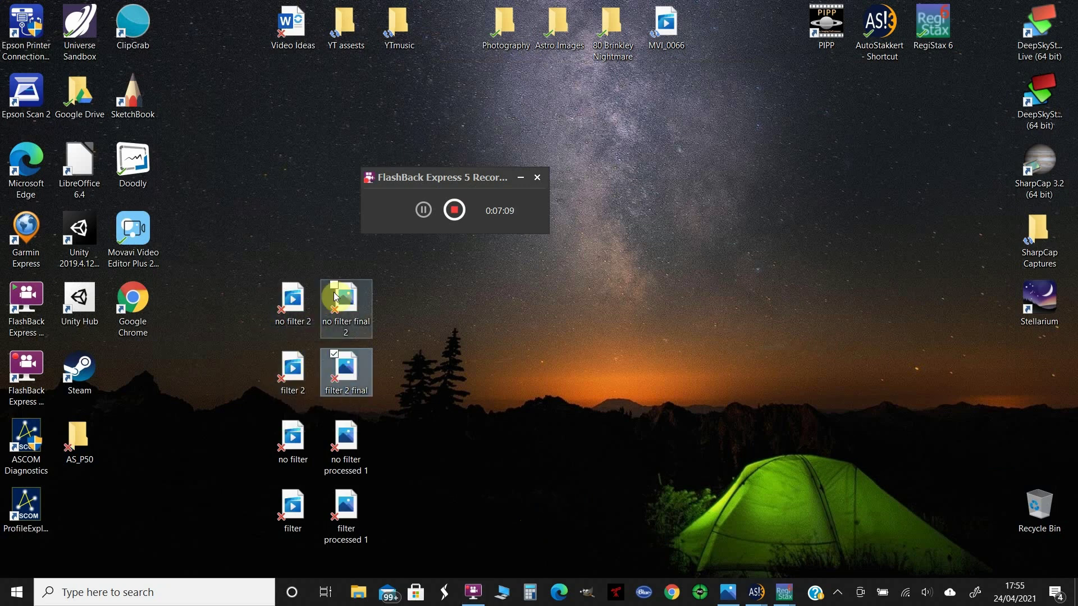
- Open "no filter final 2" in Photos and compare it with "filter 2 final" by alternating between the two images
double_click(336, 297)
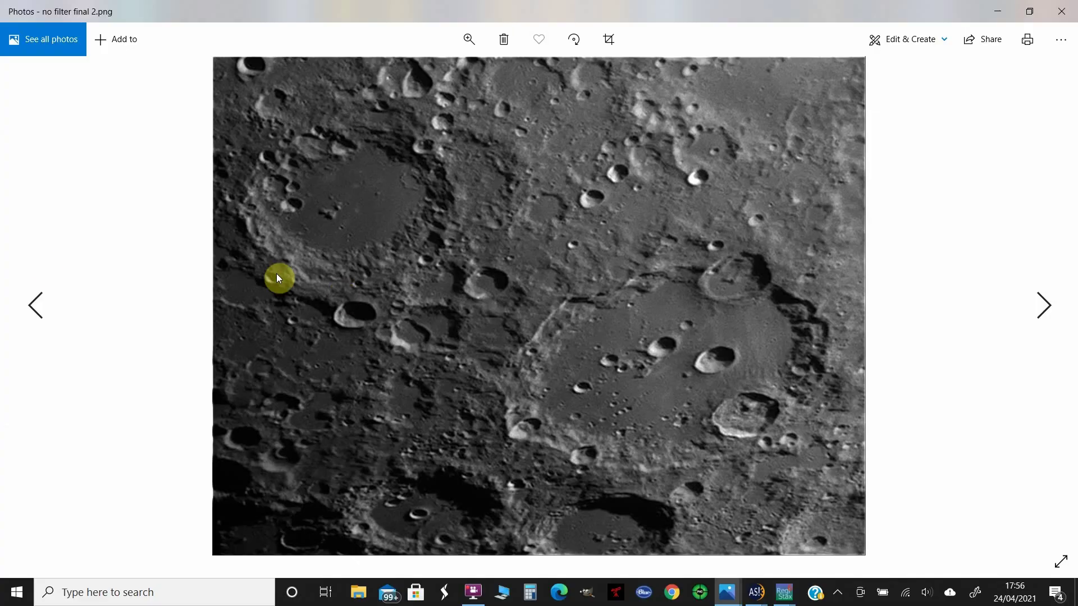
left_click(36, 305)
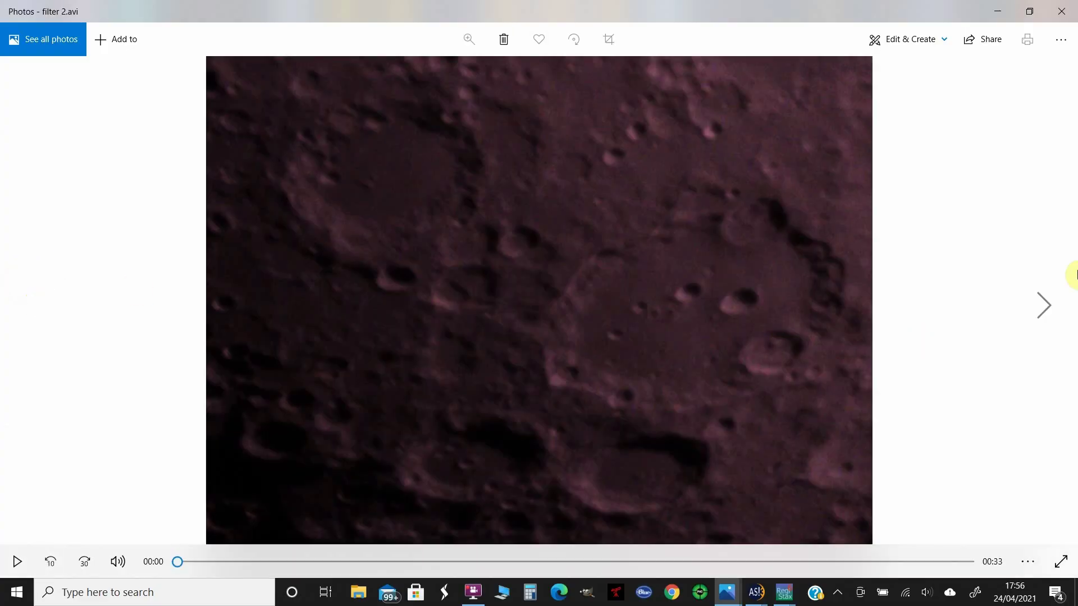
left_click(1050, 305)
left_click(1049, 304)
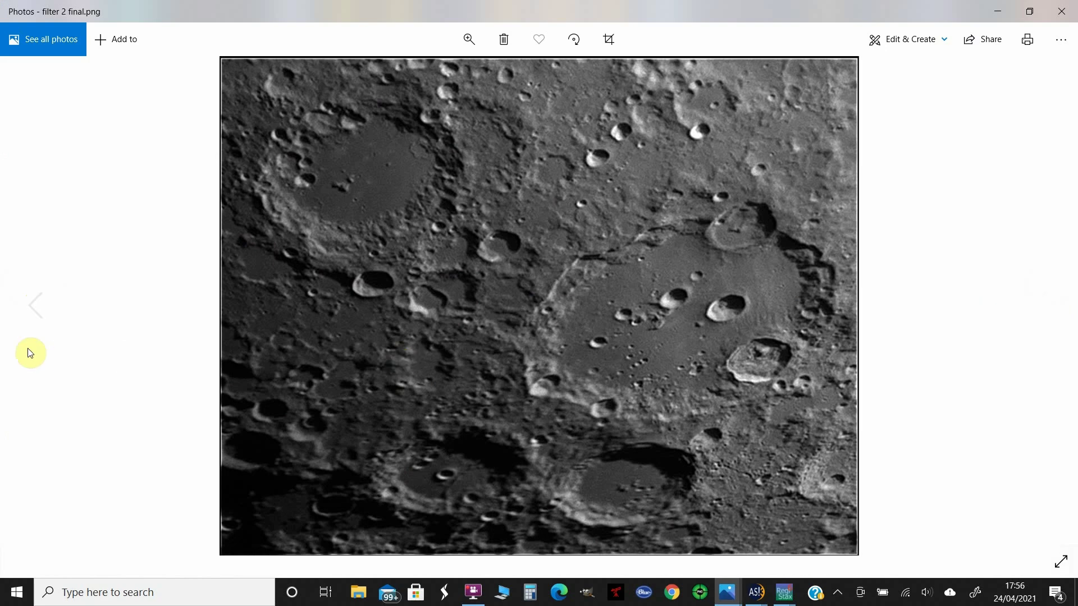
left_click(33, 312)
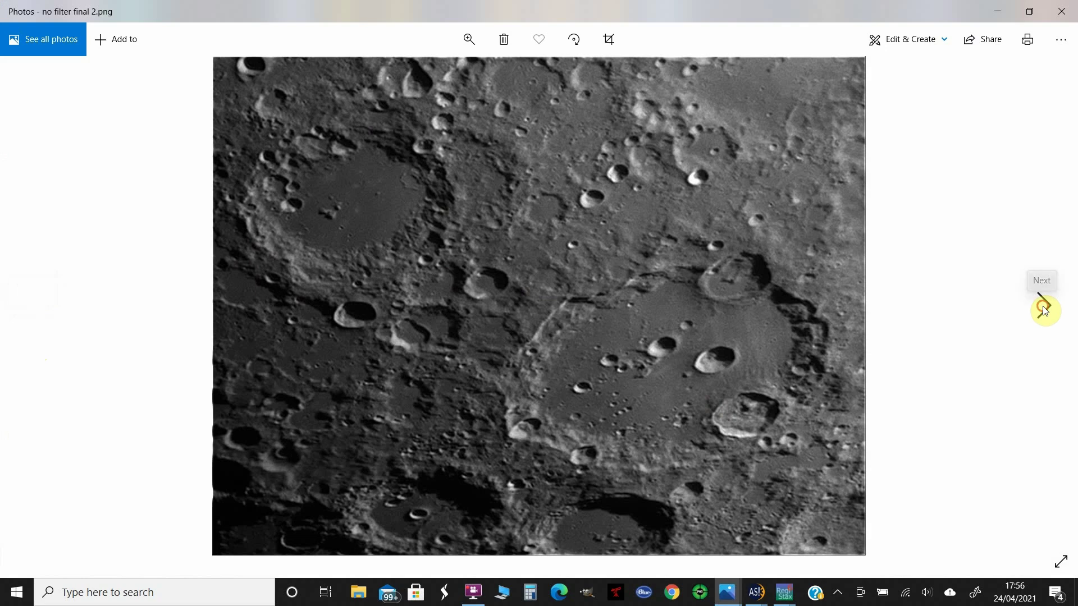
left_click(1044, 310)
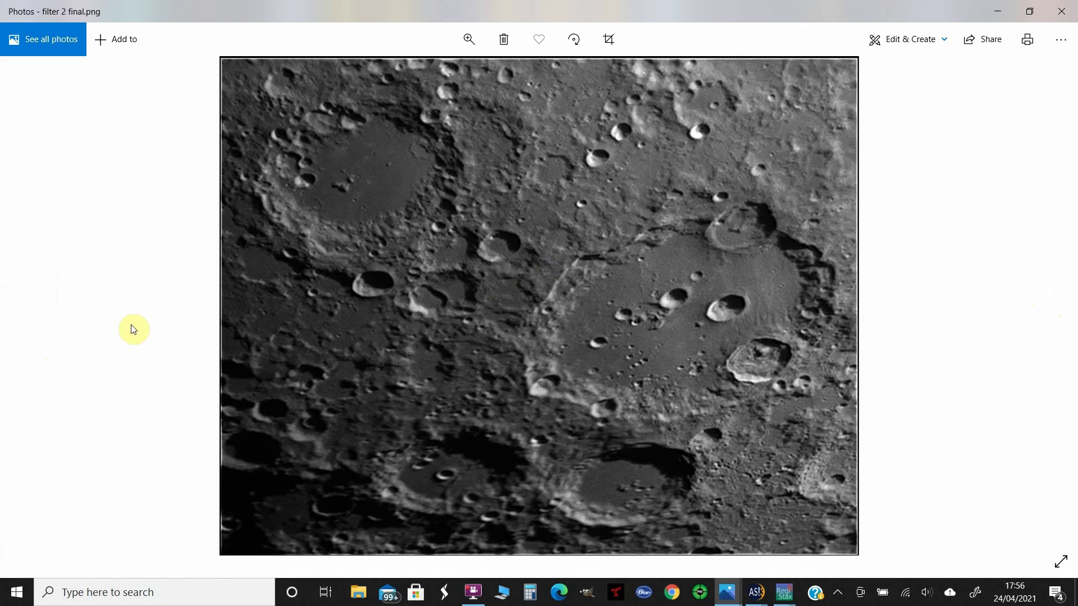
left_click(31, 319)
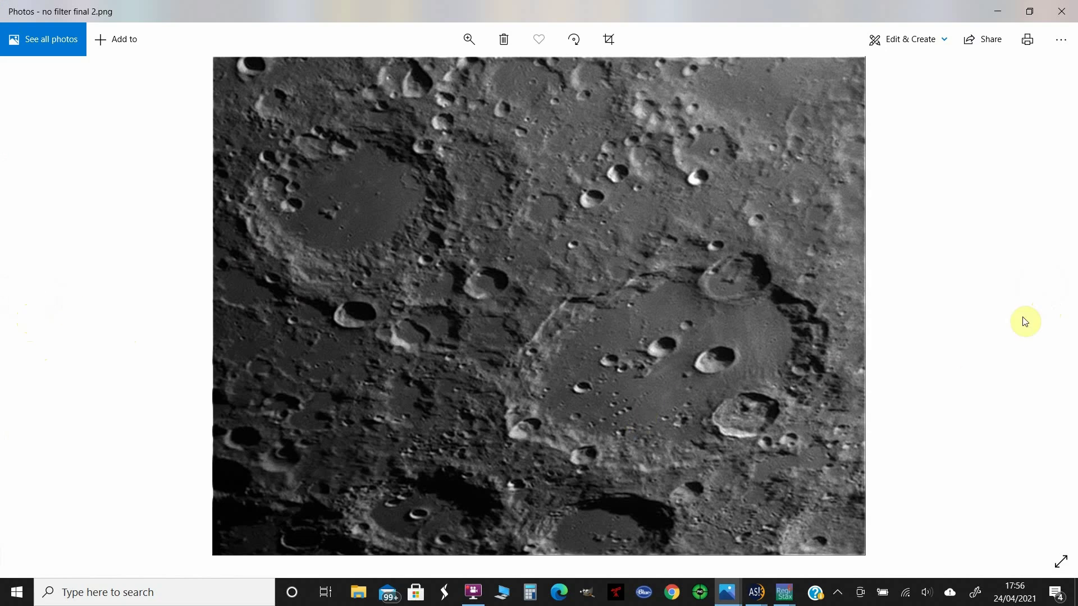
left_click(1044, 309)
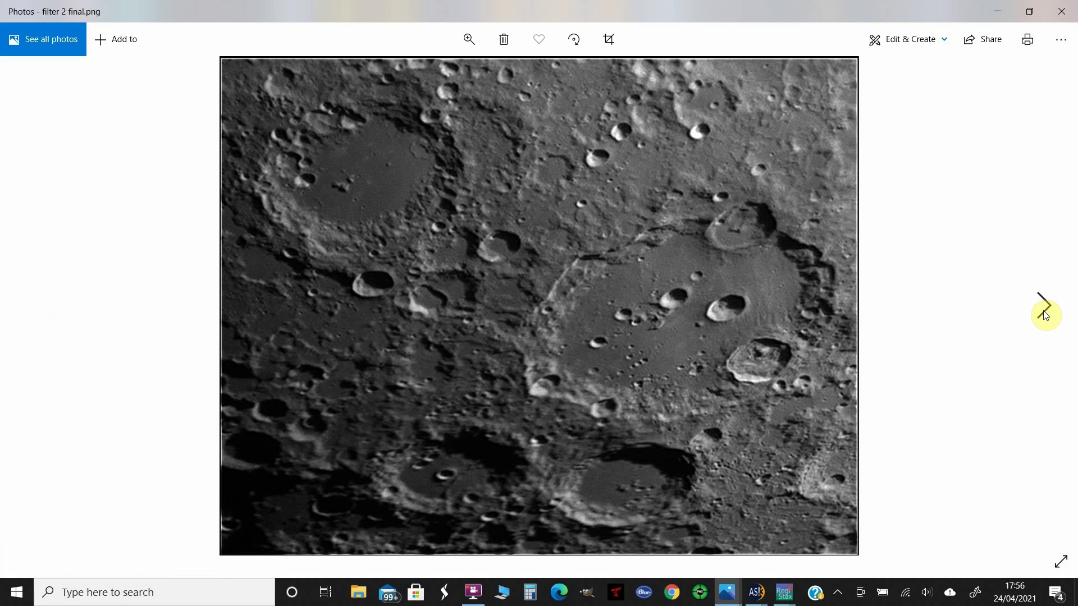
- Examine the crater detail of "filter 2 final" at 39 zoom, restore best fit, and zoom into "no filter final 2" for comparison
left_click(467, 44)
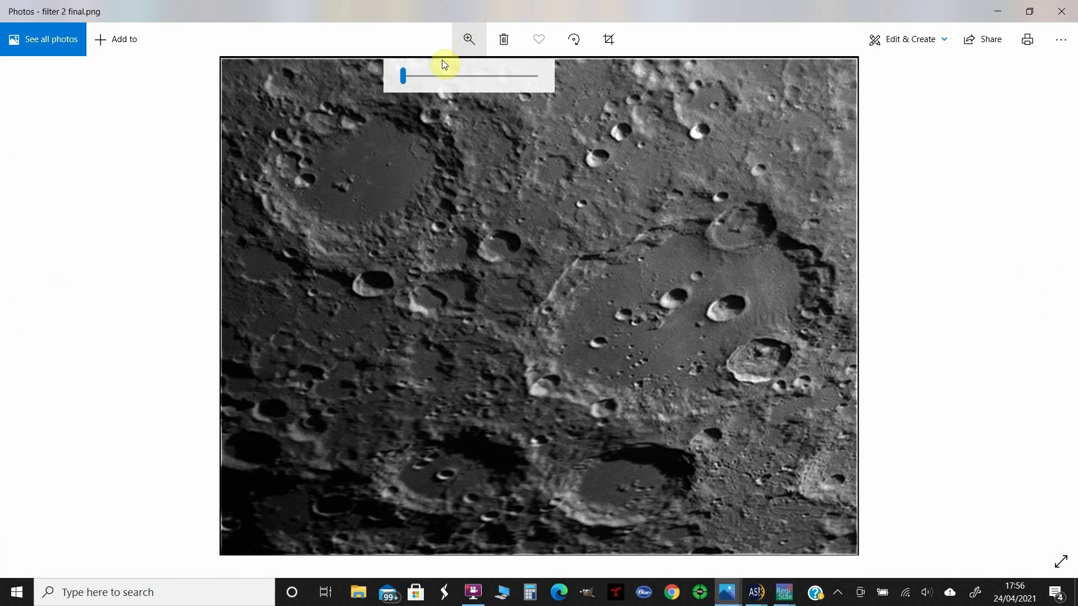
left_click_drag(406, 75, 455, 75)
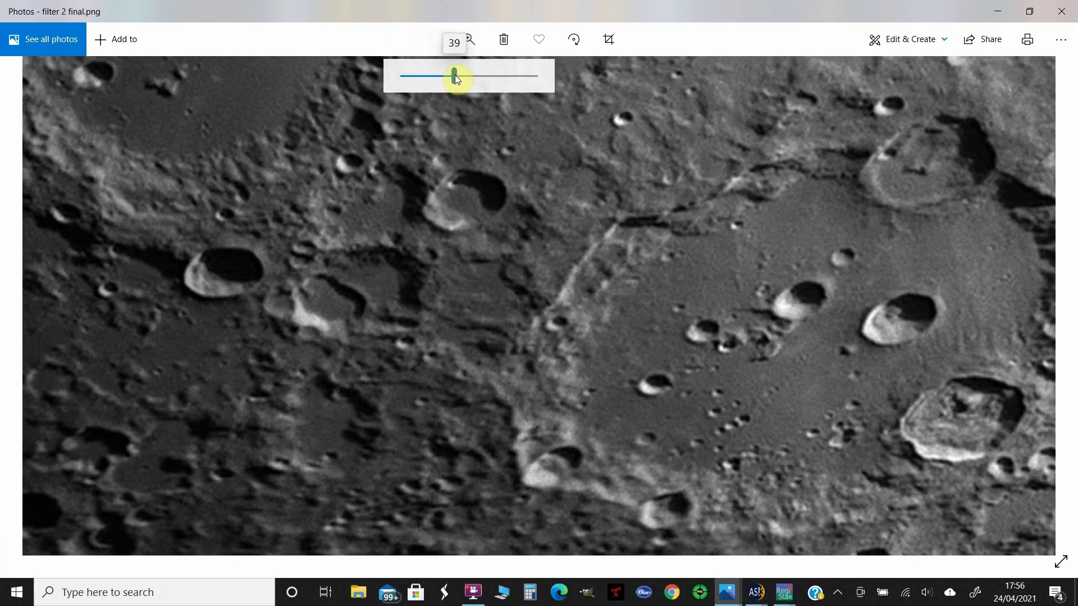
left_click_drag(455, 75, 382, 104)
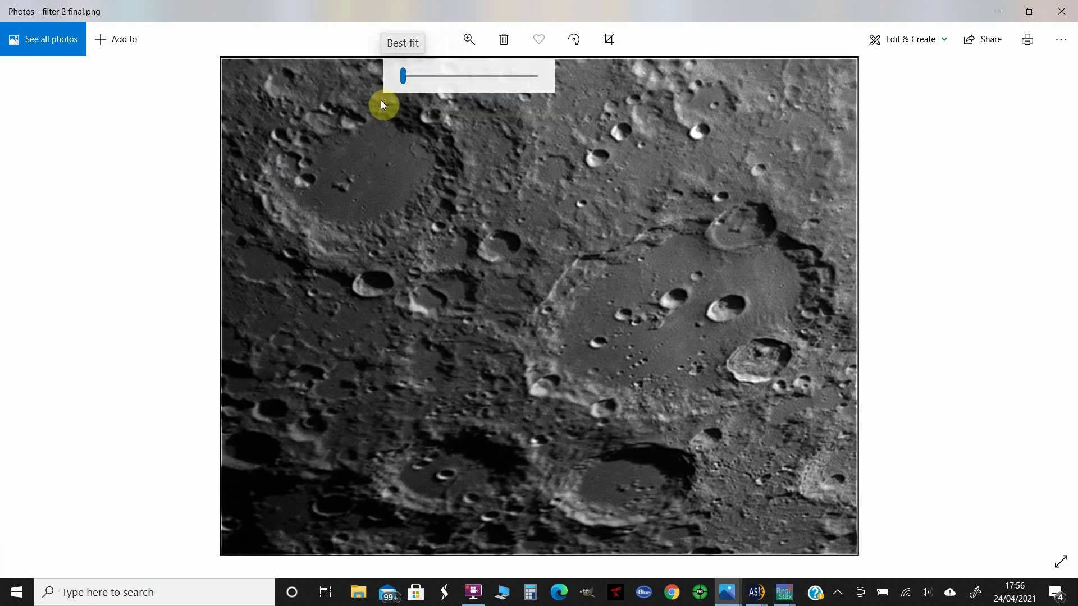
mouse_move(8, 308)
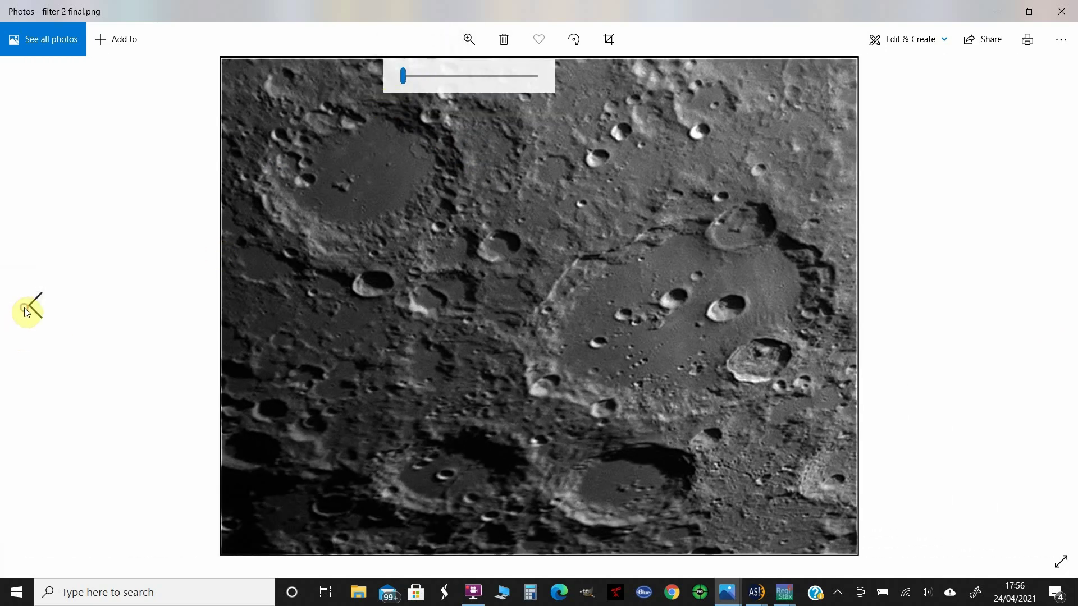
left_click(25, 312)
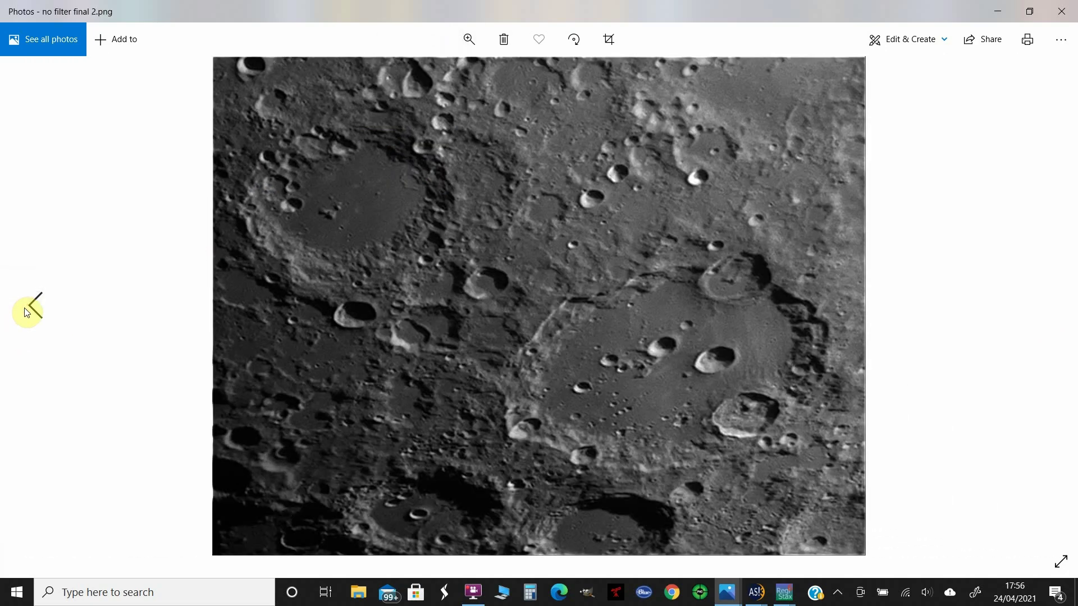
left_click(468, 45)
left_click_drag(403, 76, 452, 89)
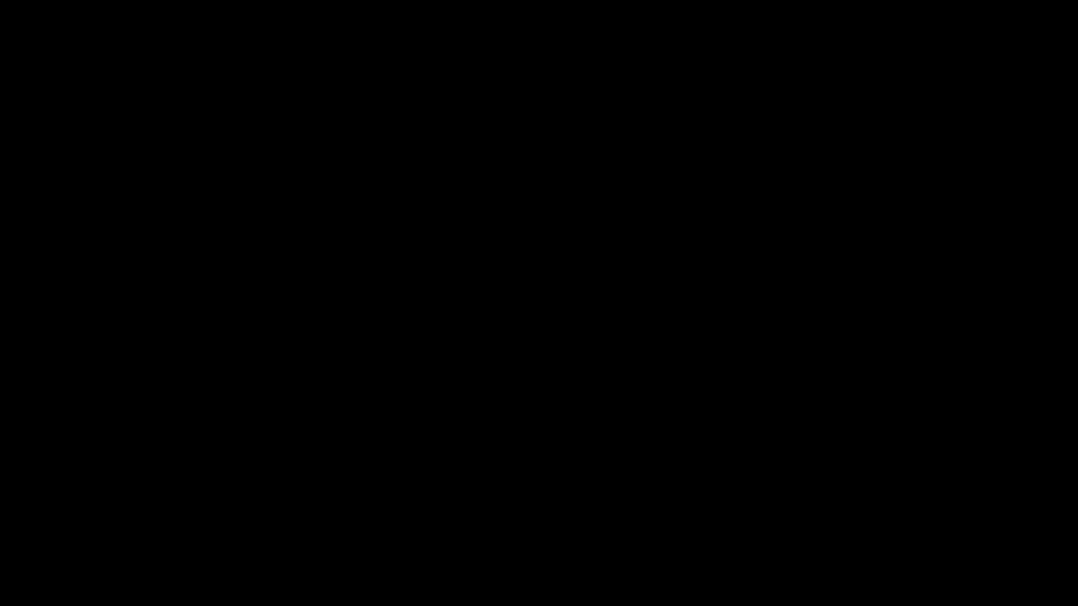